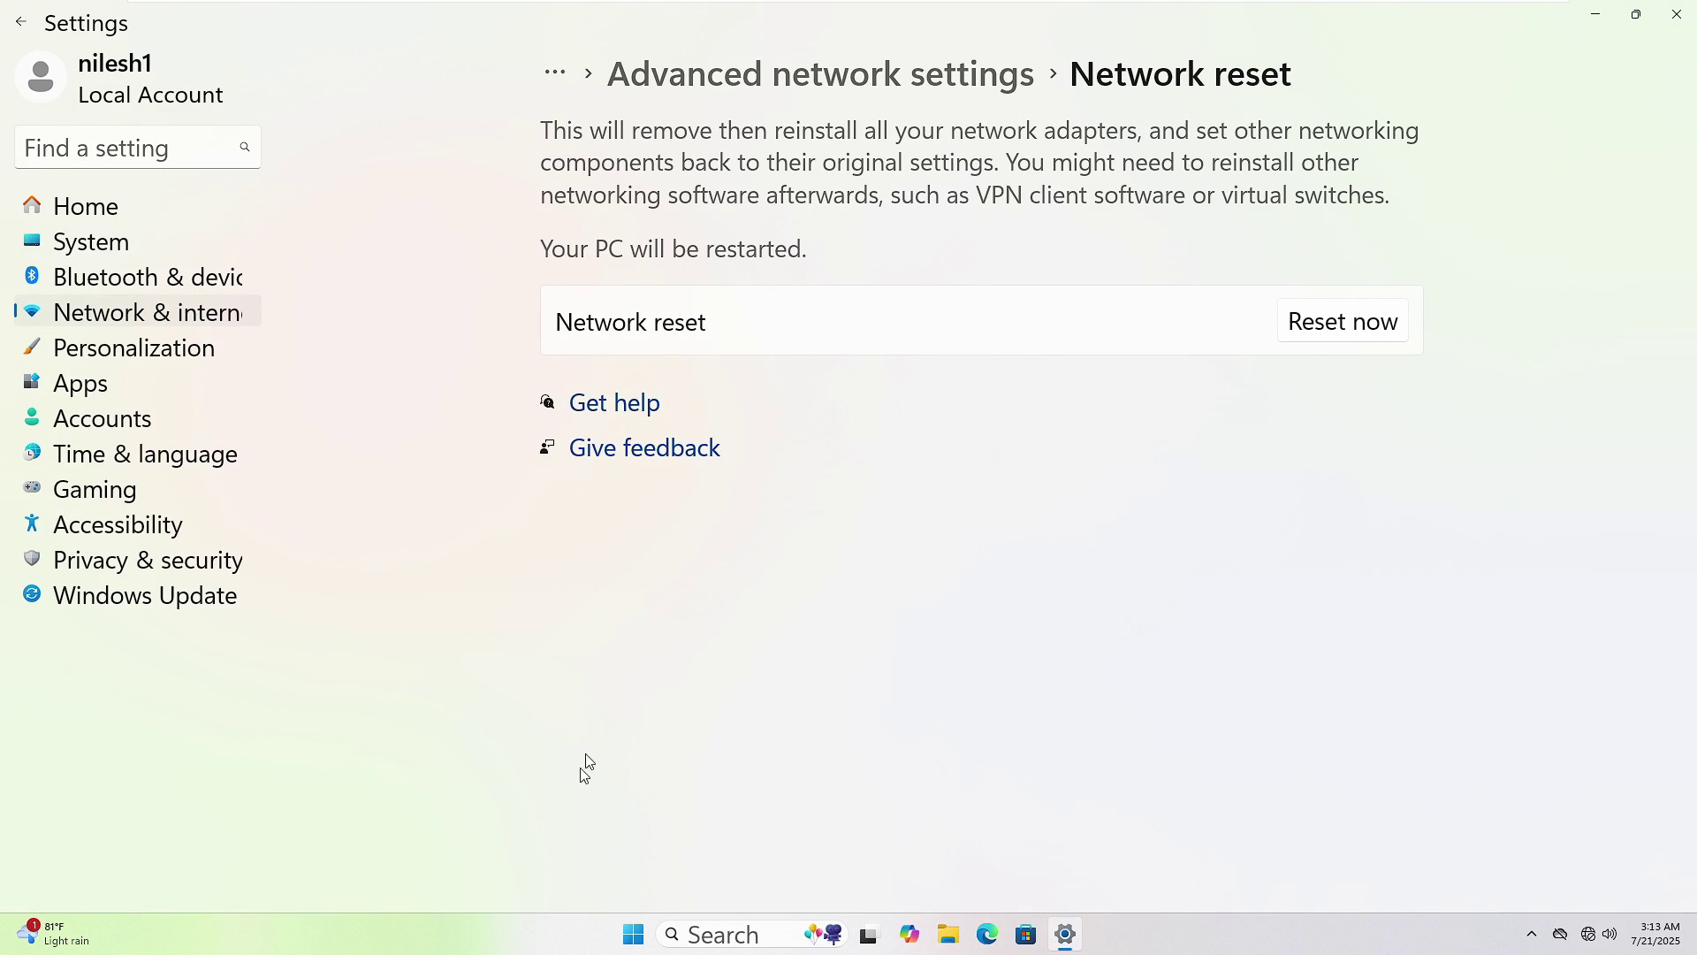
Open the Start menu and bring up the Restart and Shut down power options
click(633, 942)
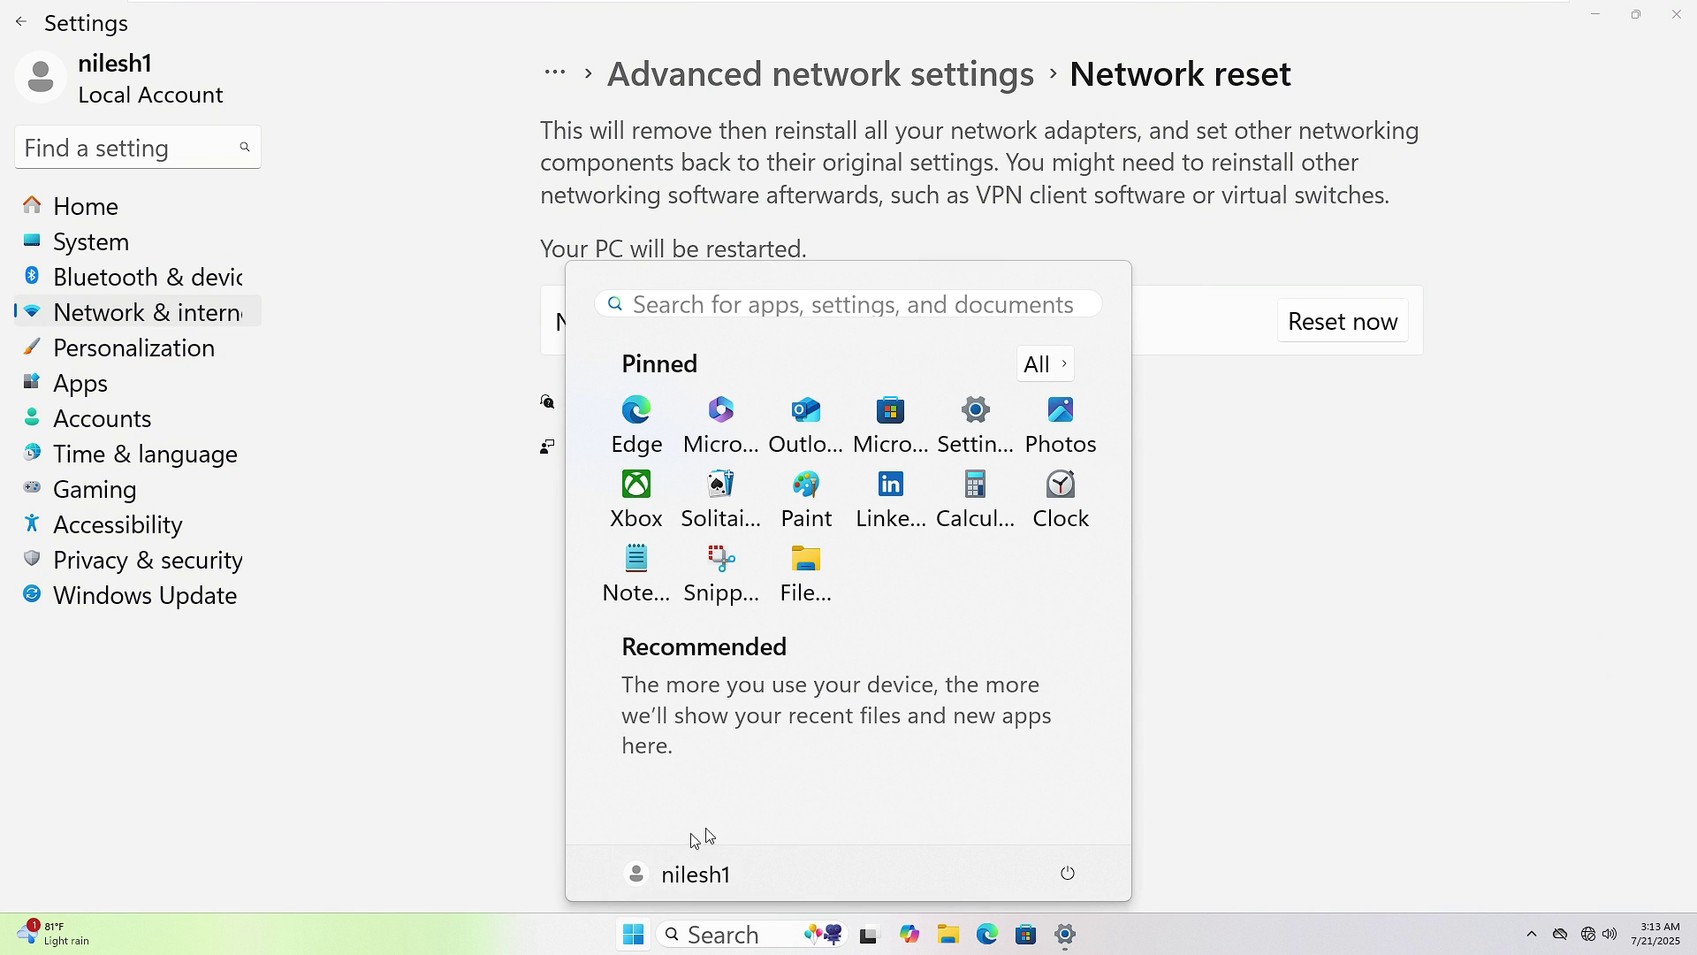
click(1065, 875)
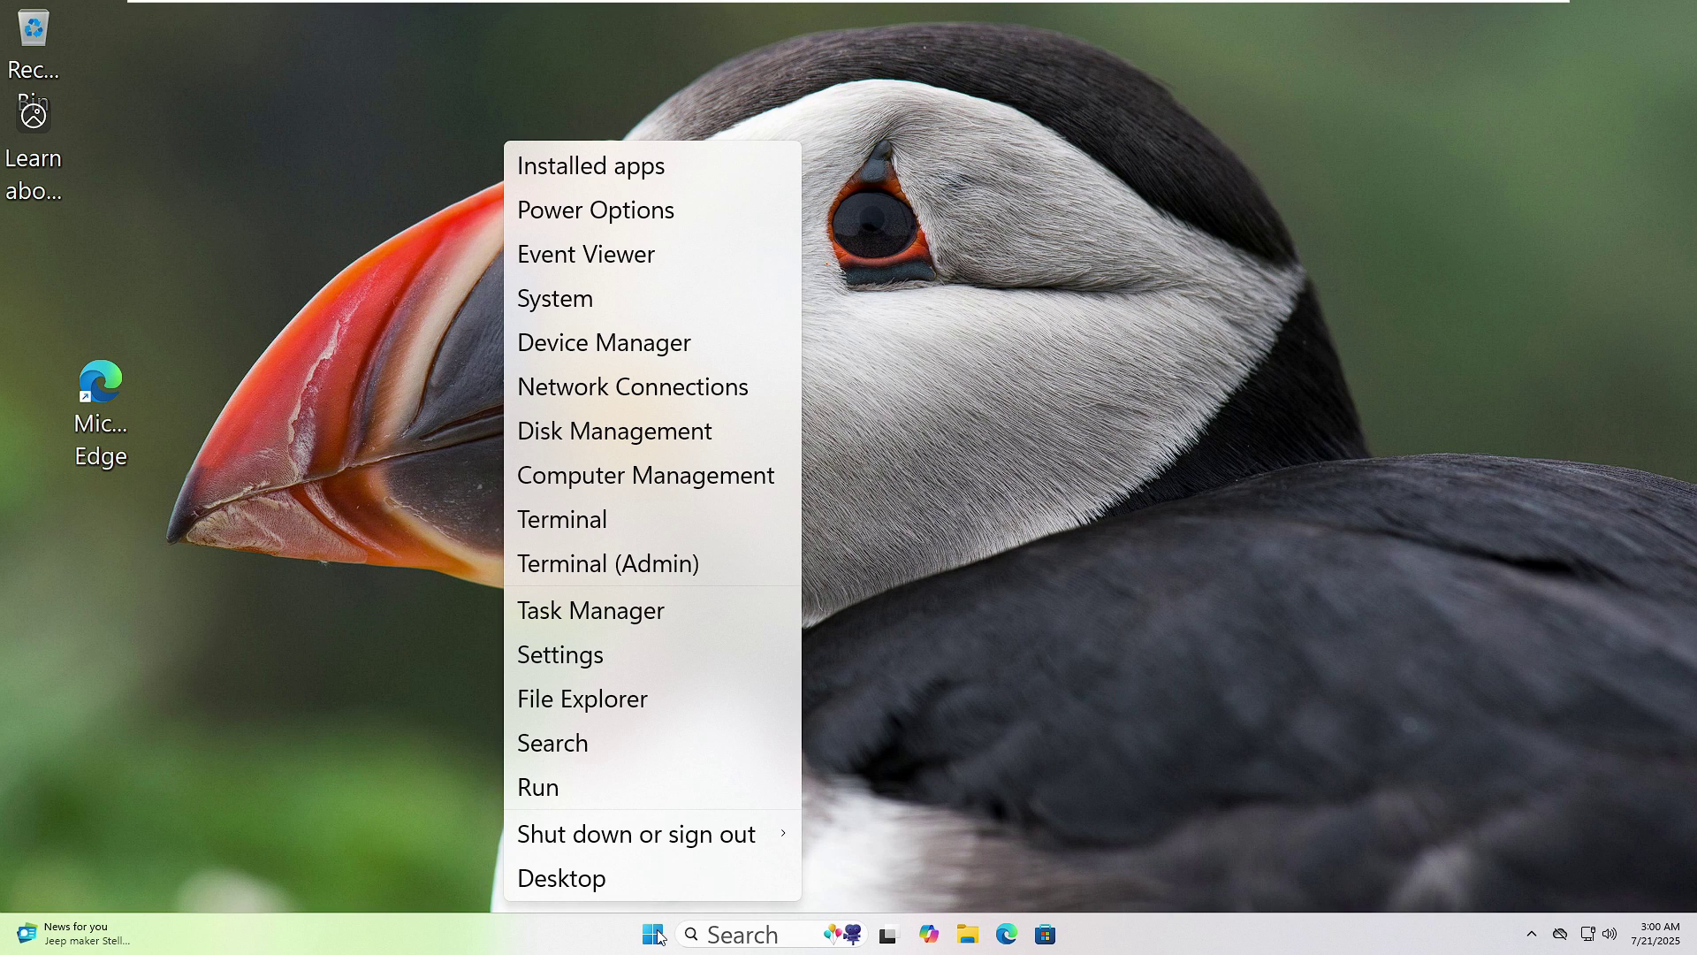
Open Settings > System > Troubleshoot and show the Other troubleshooters list
click(639, 654)
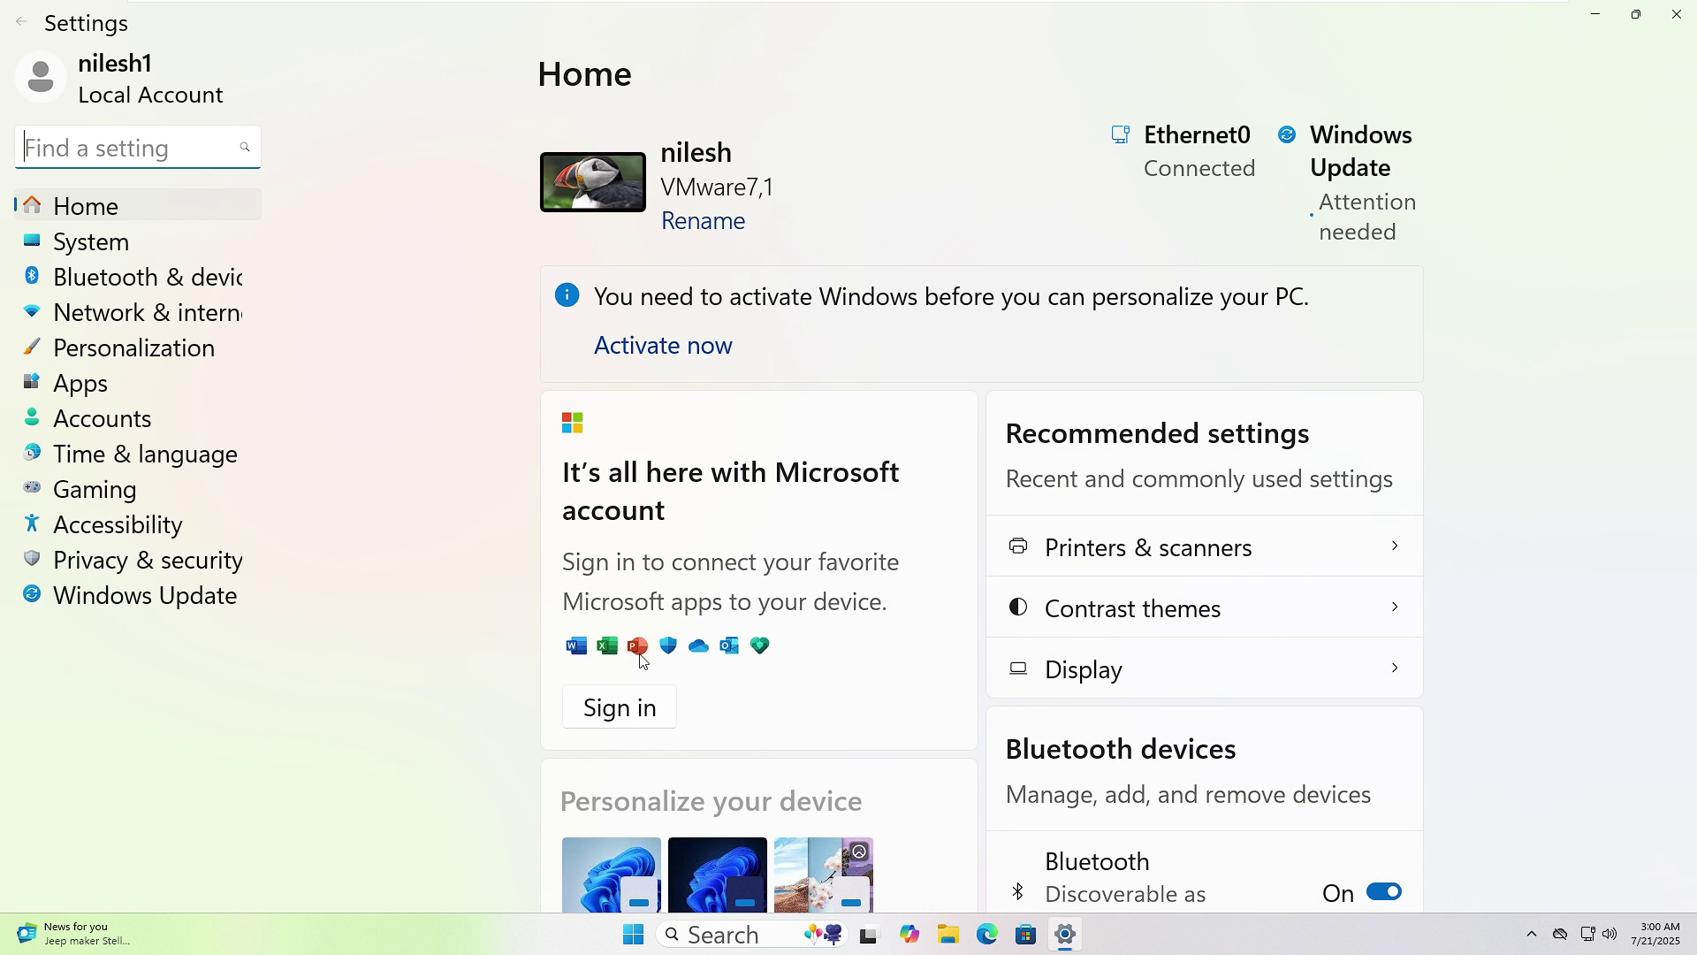
click(119, 252)
scroll(955, 504, down, 10)
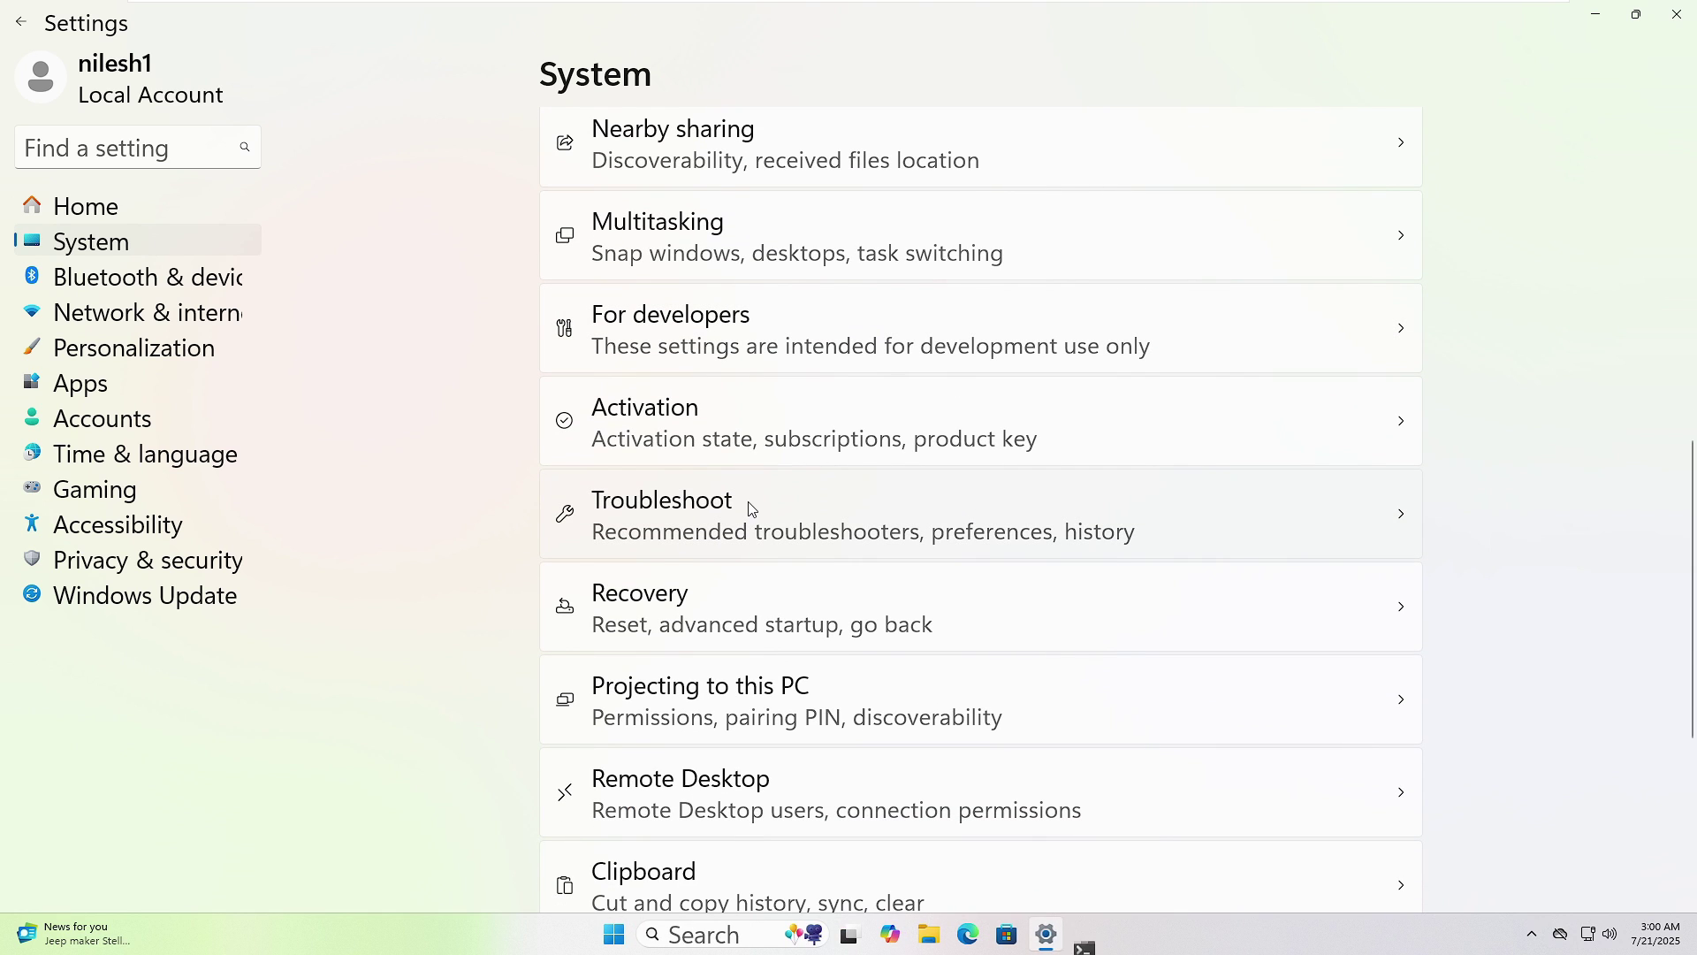
click(751, 509)
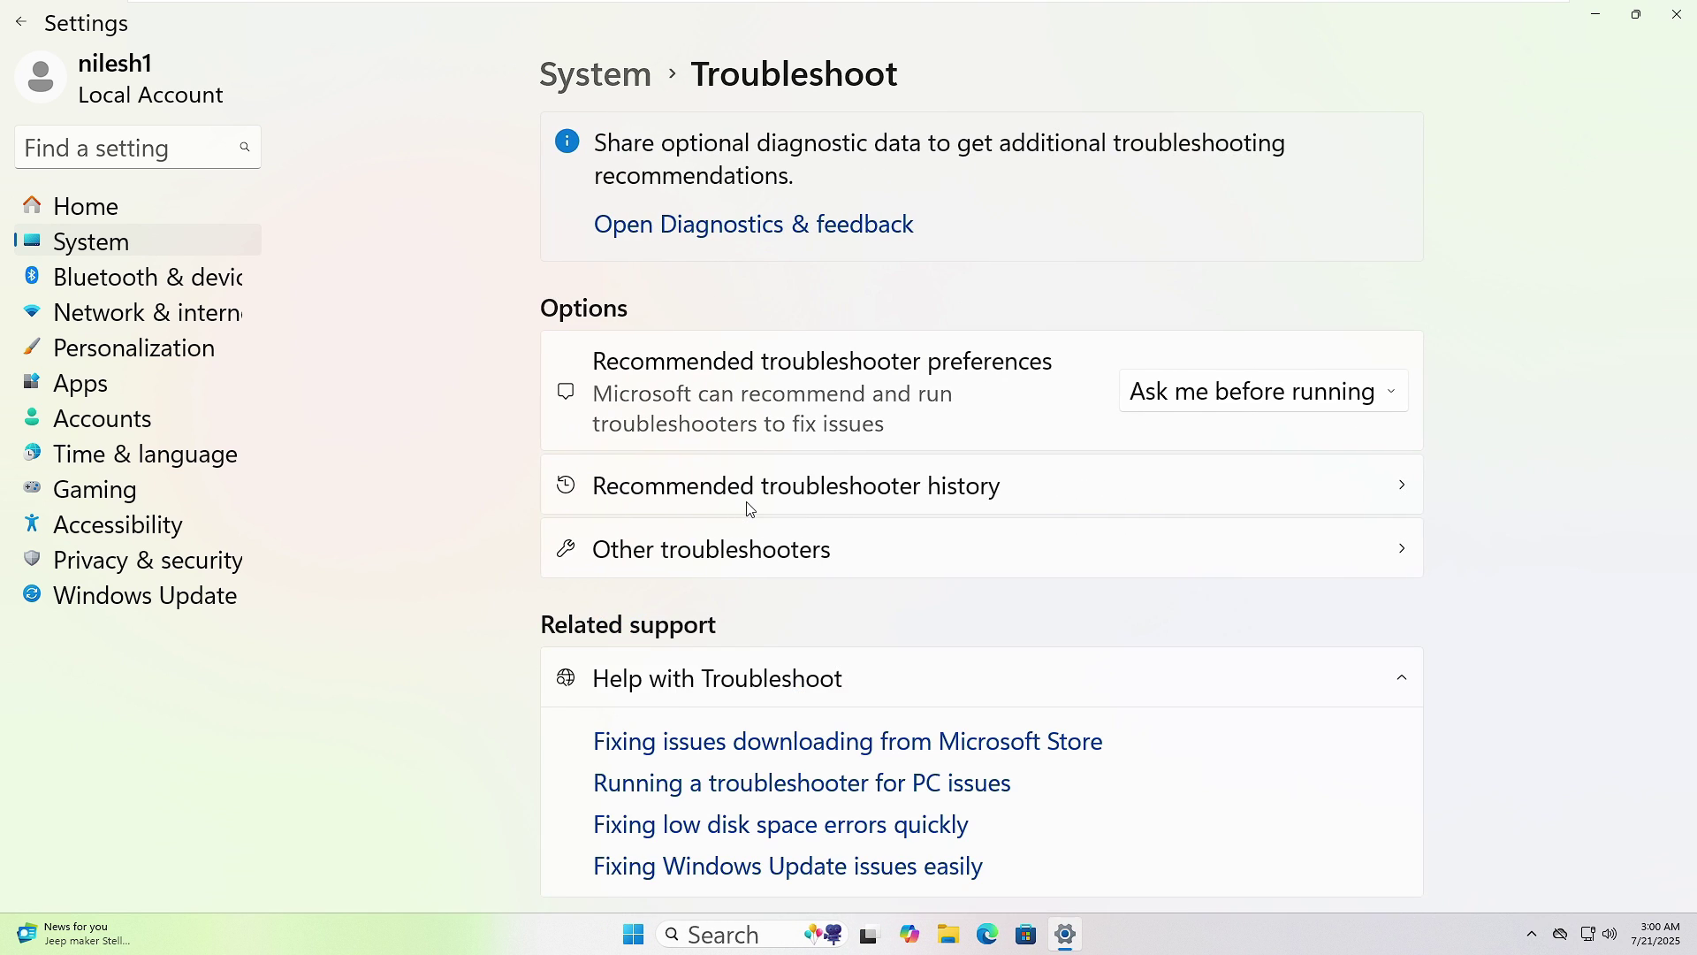
click(1002, 557)
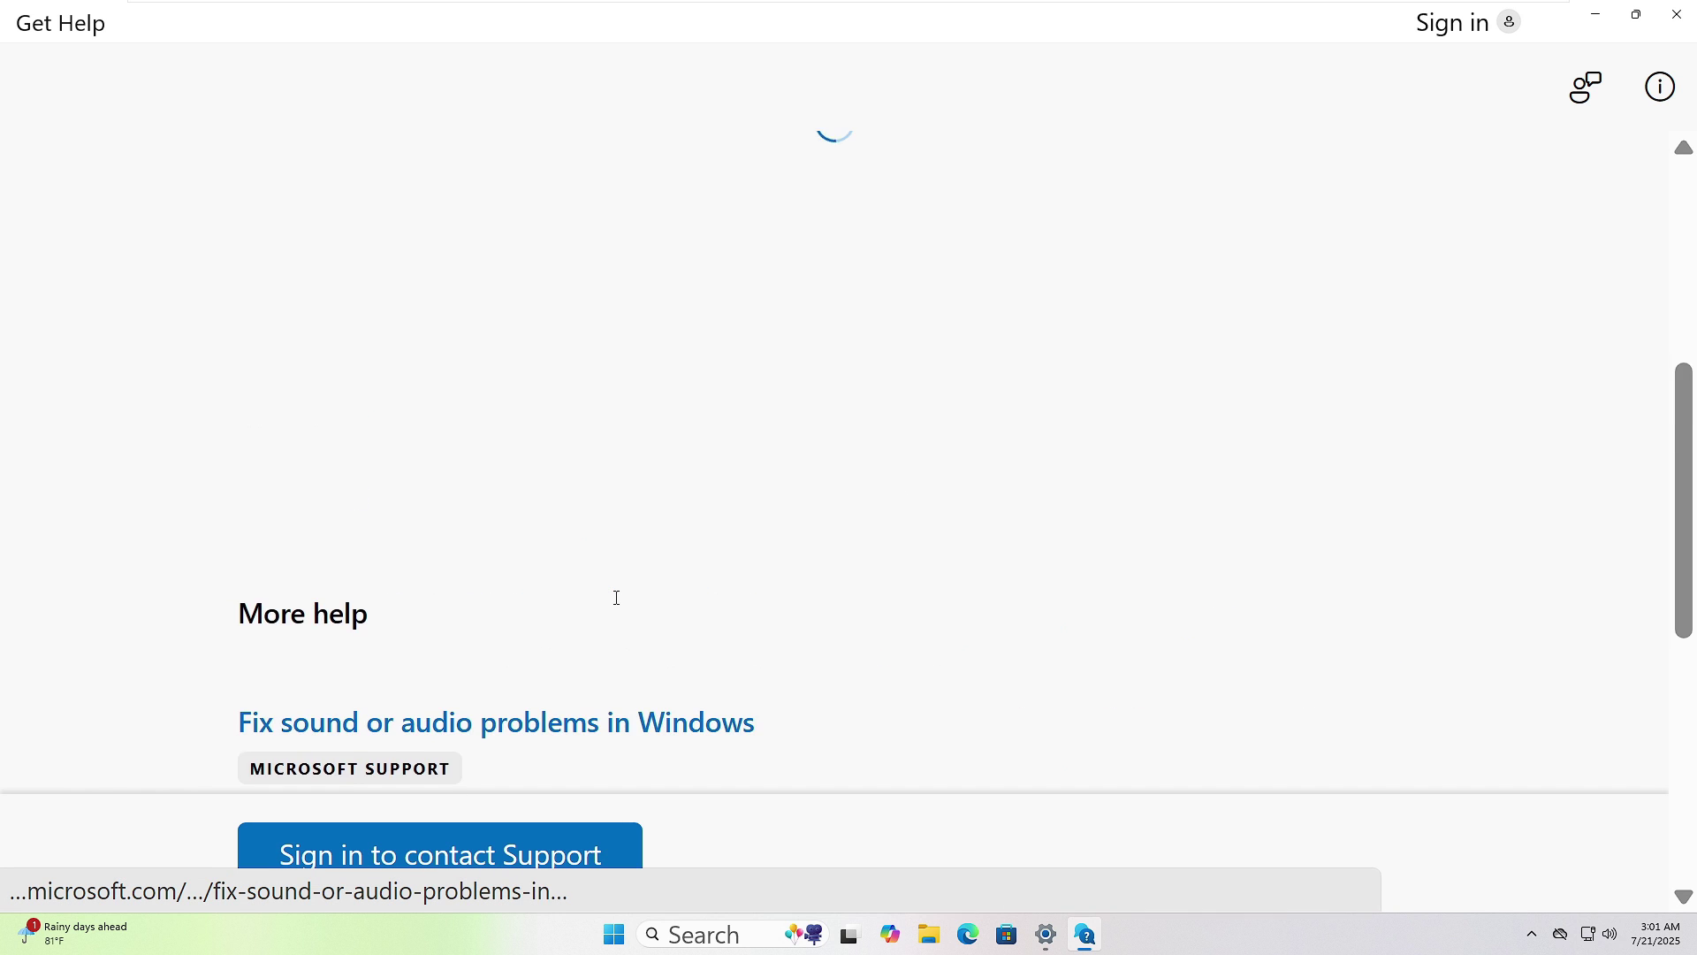
Answer Yes to let Get Help run automated audio diagnostics
scroll(619, 575, up, 3)
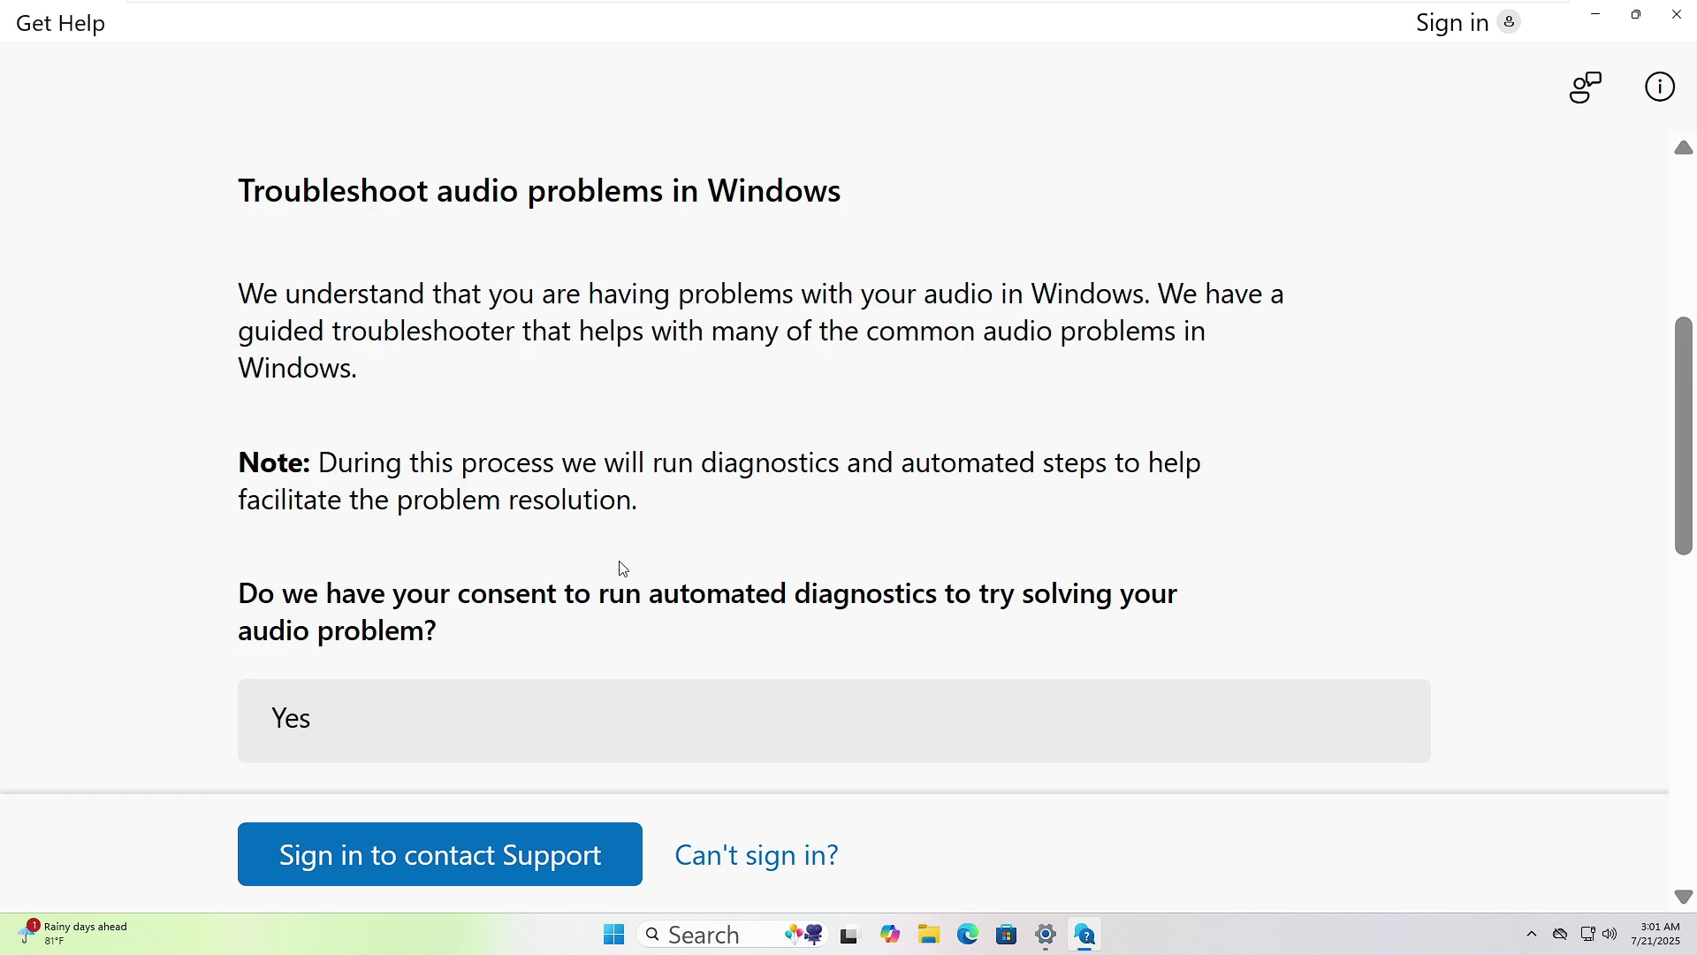
click(337, 718)
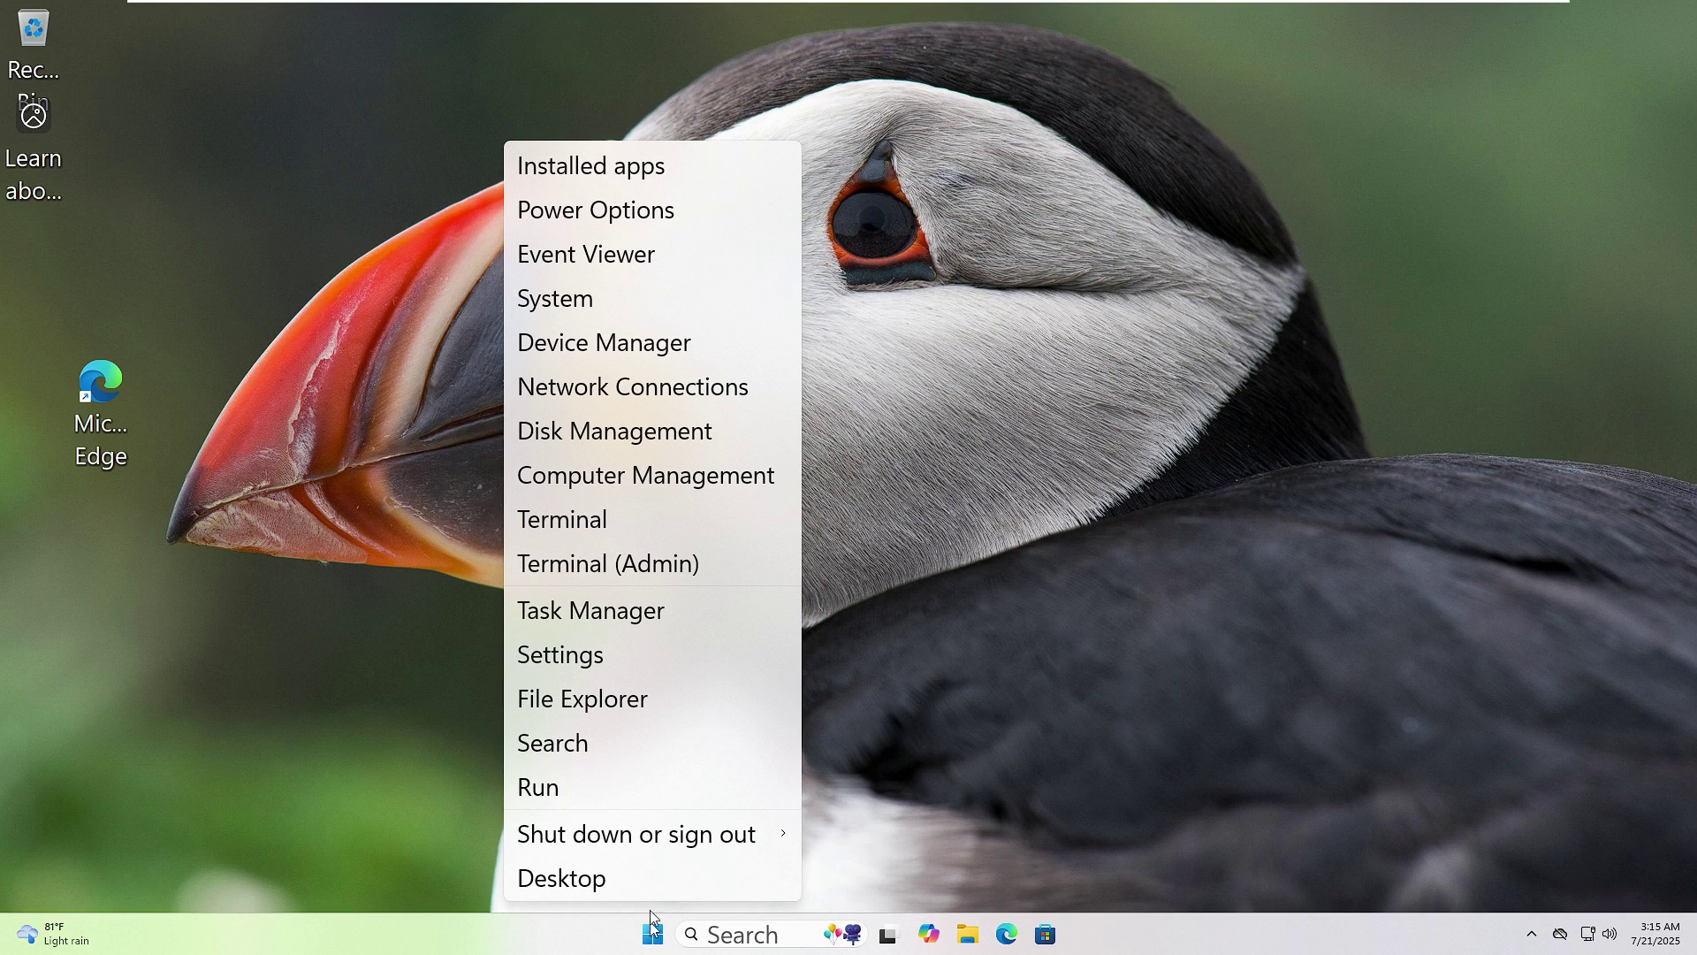
Open Windows Security from the Privacy & security > Windows Security page in Settings
click(588, 657)
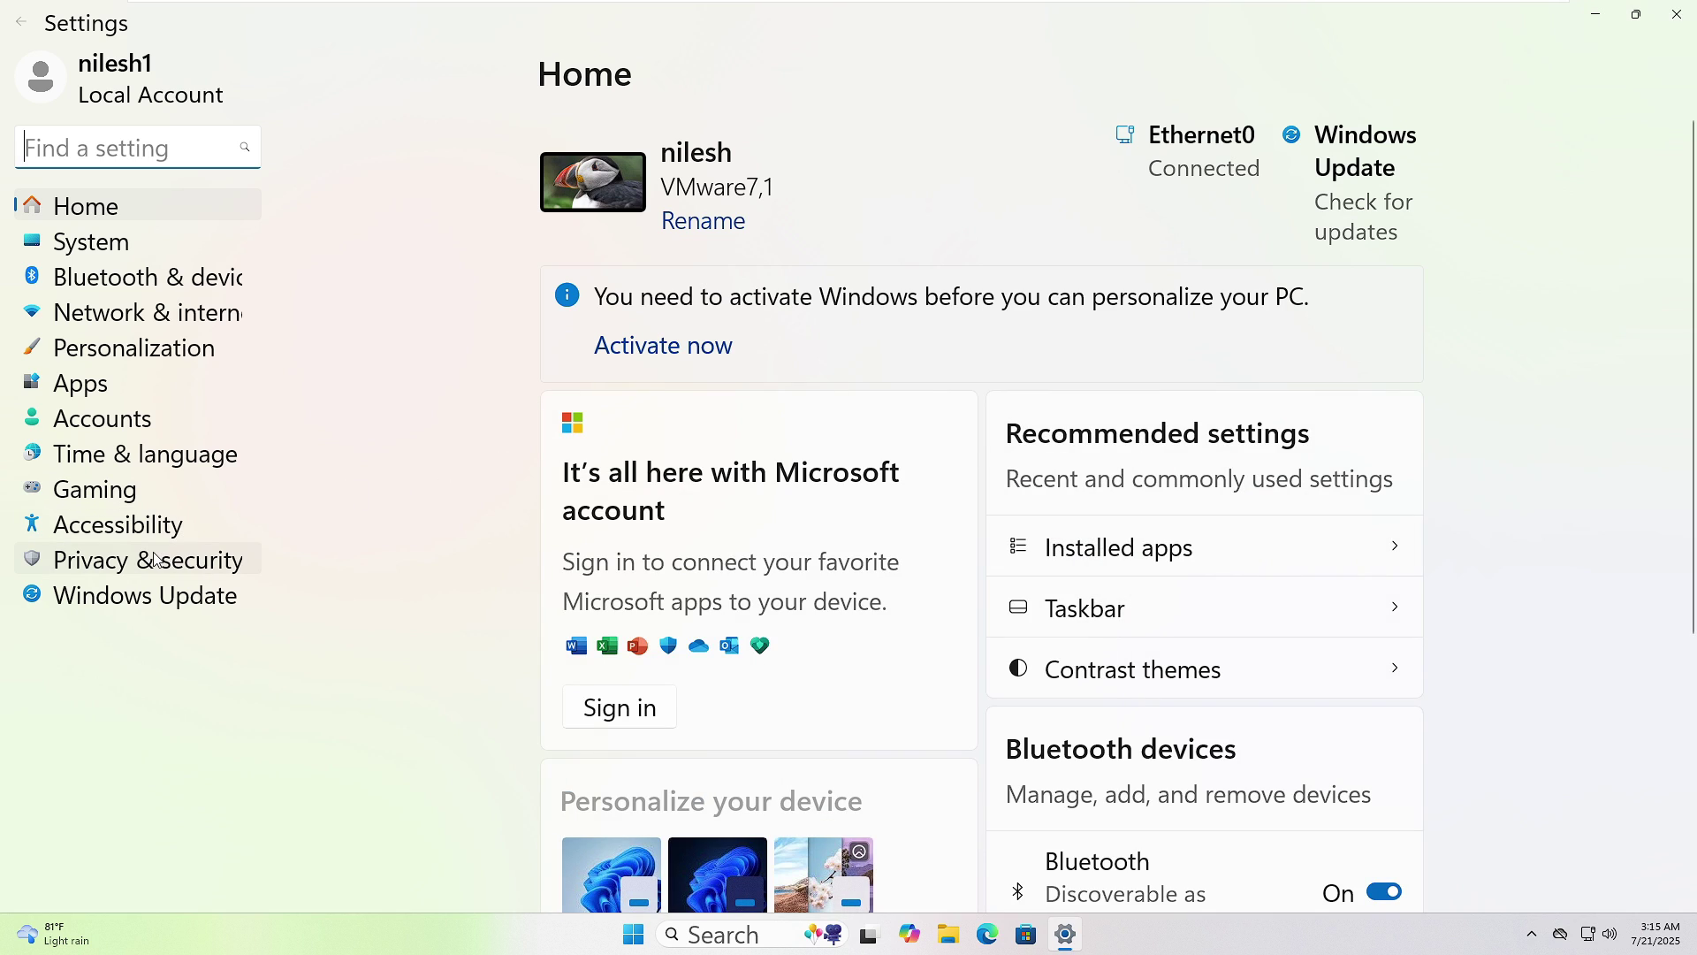
click(154, 558)
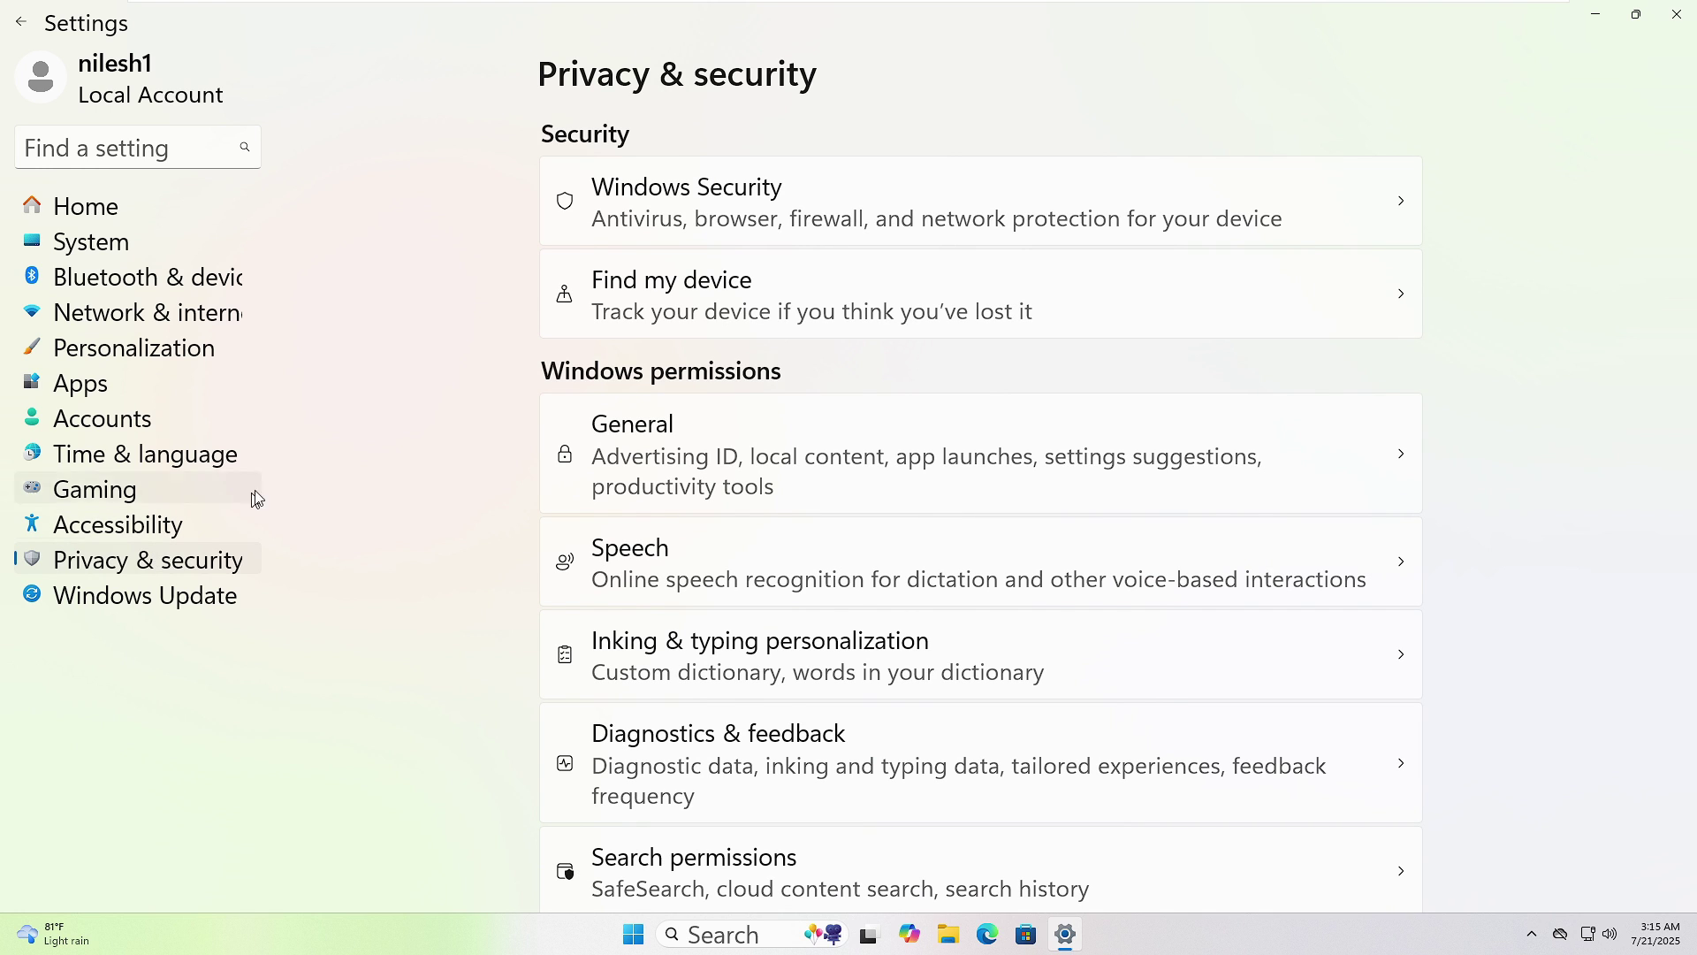
click(795, 221)
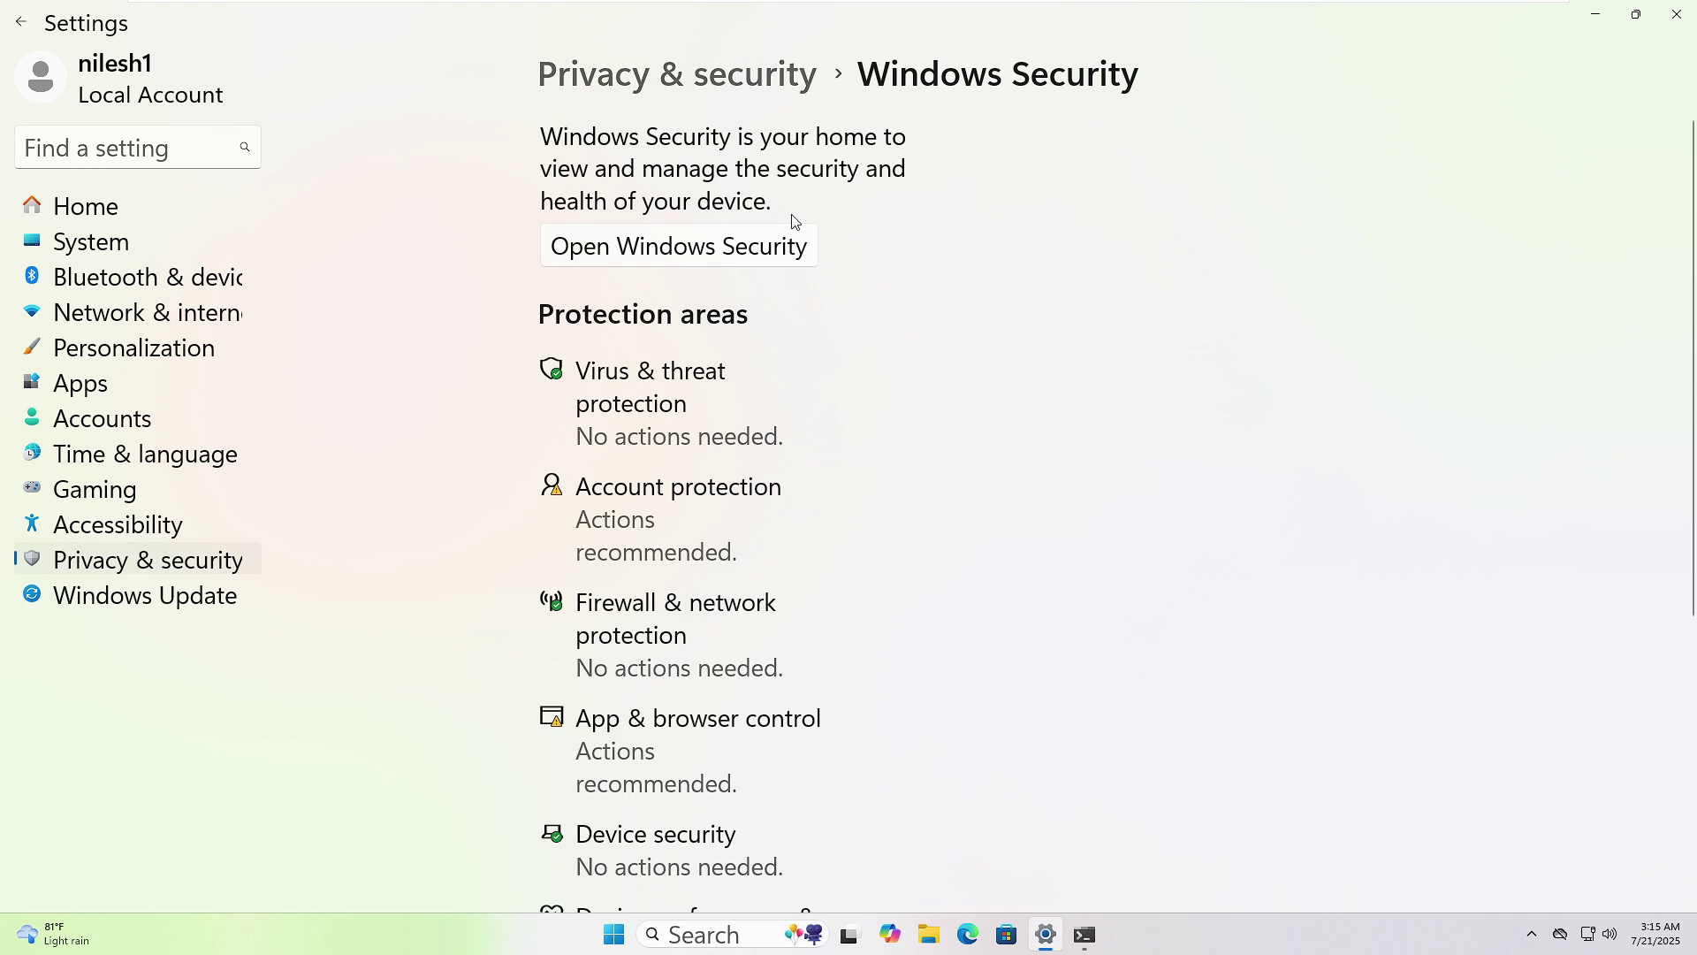
scroll(795, 222, down, 2)
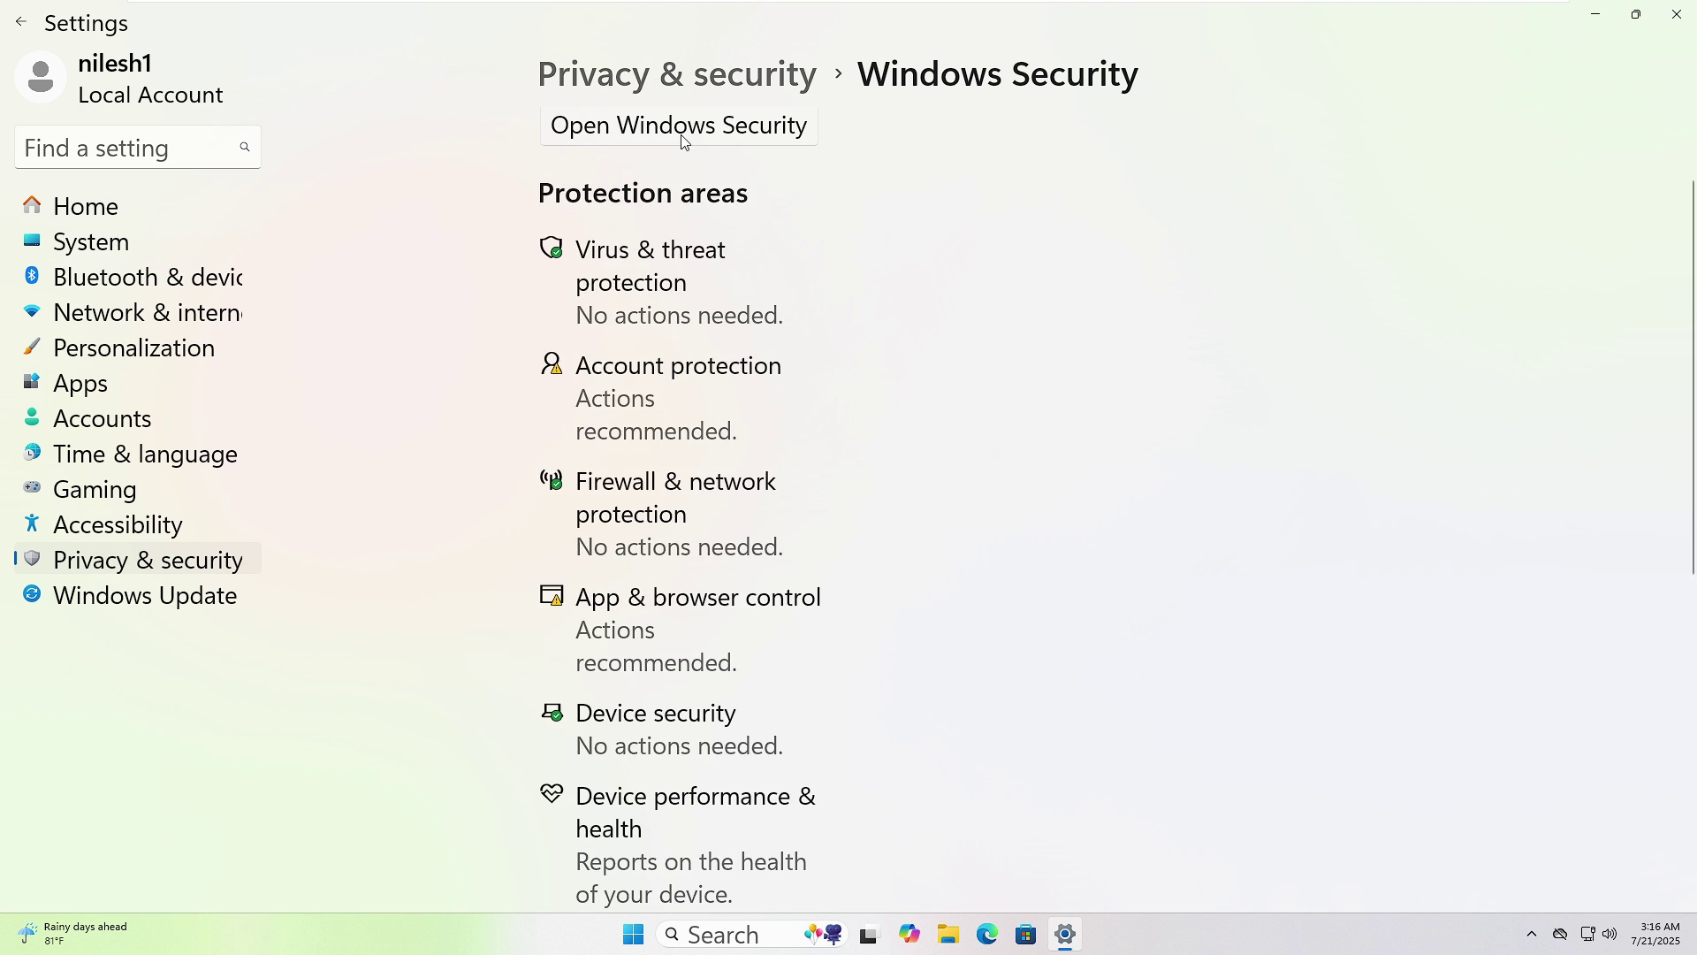
scroll(682, 140, up, 2)
click(673, 395)
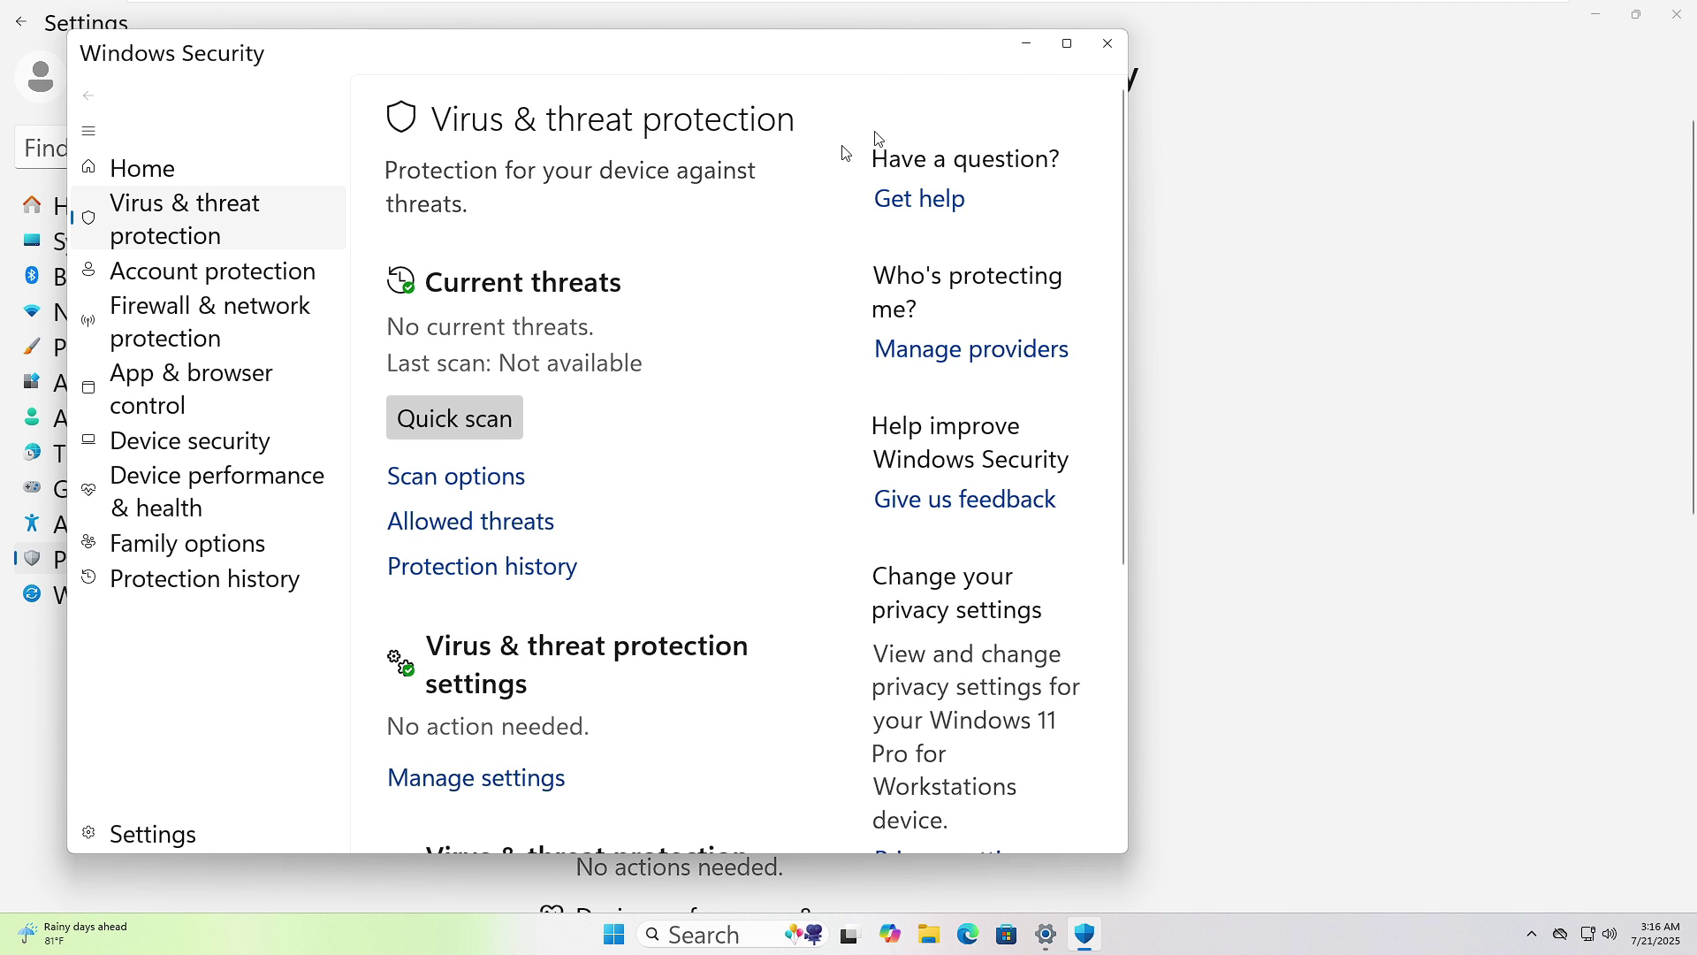
Maximize Windows Security, run a Quick scan, then start a Full scan from Scan options
click(1066, 44)
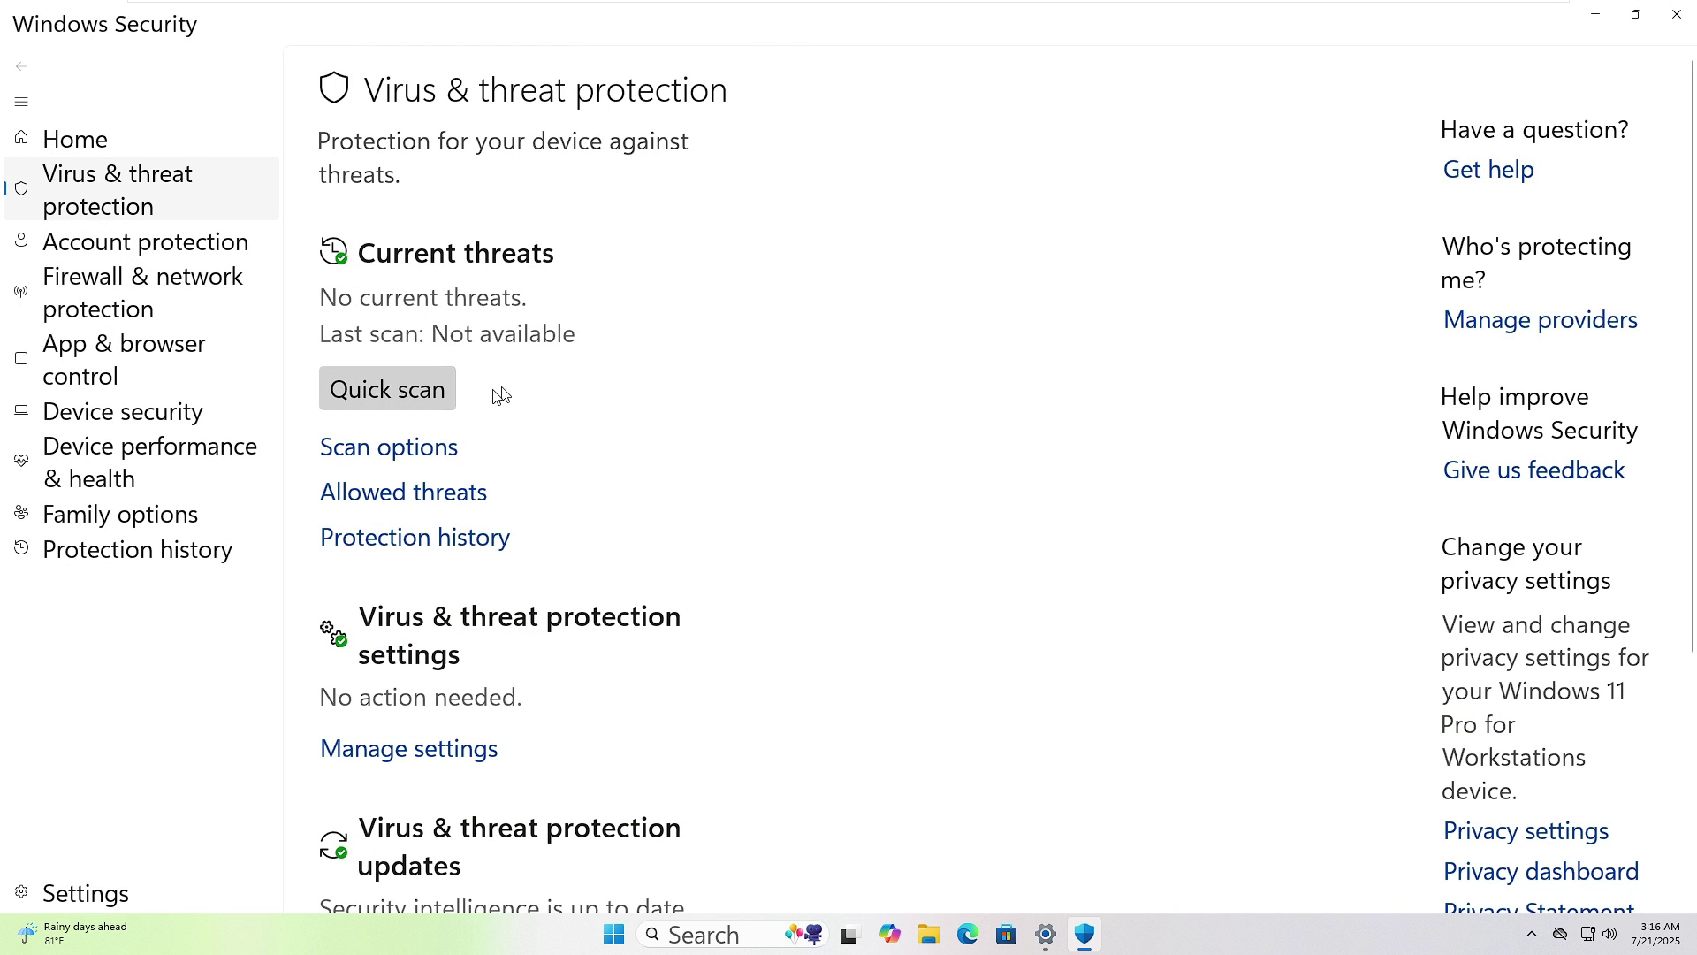
click(417, 394)
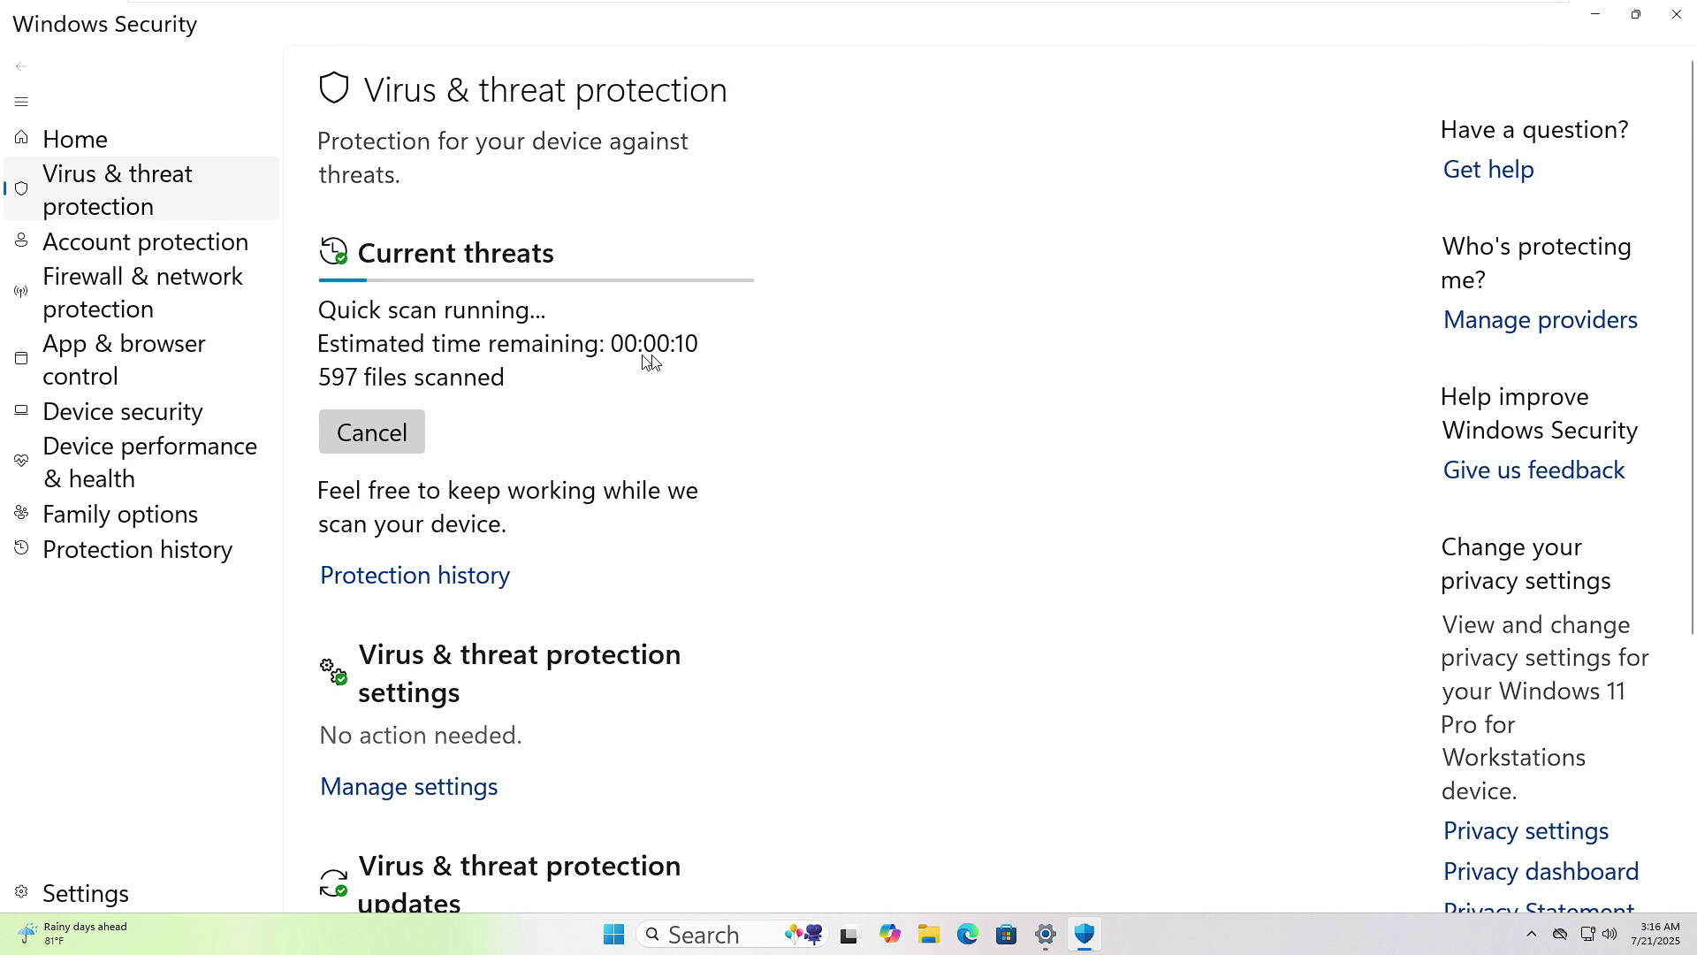
scroll(420, 333, down, 2)
click(422, 317)
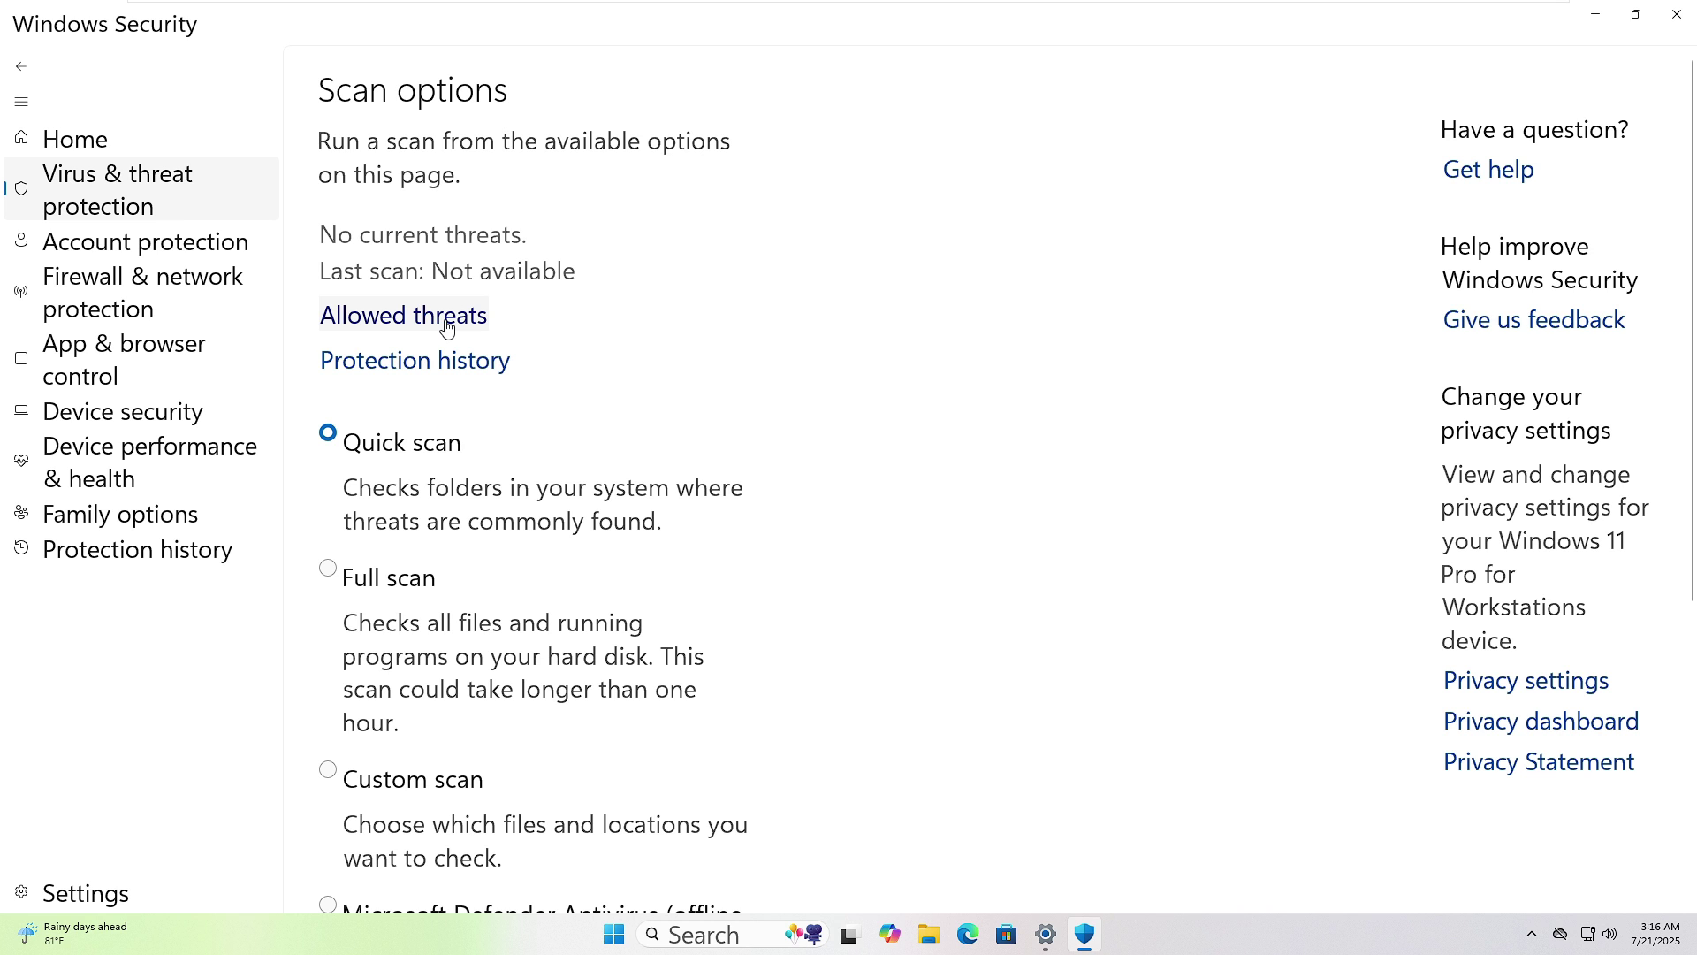
click(328, 568)
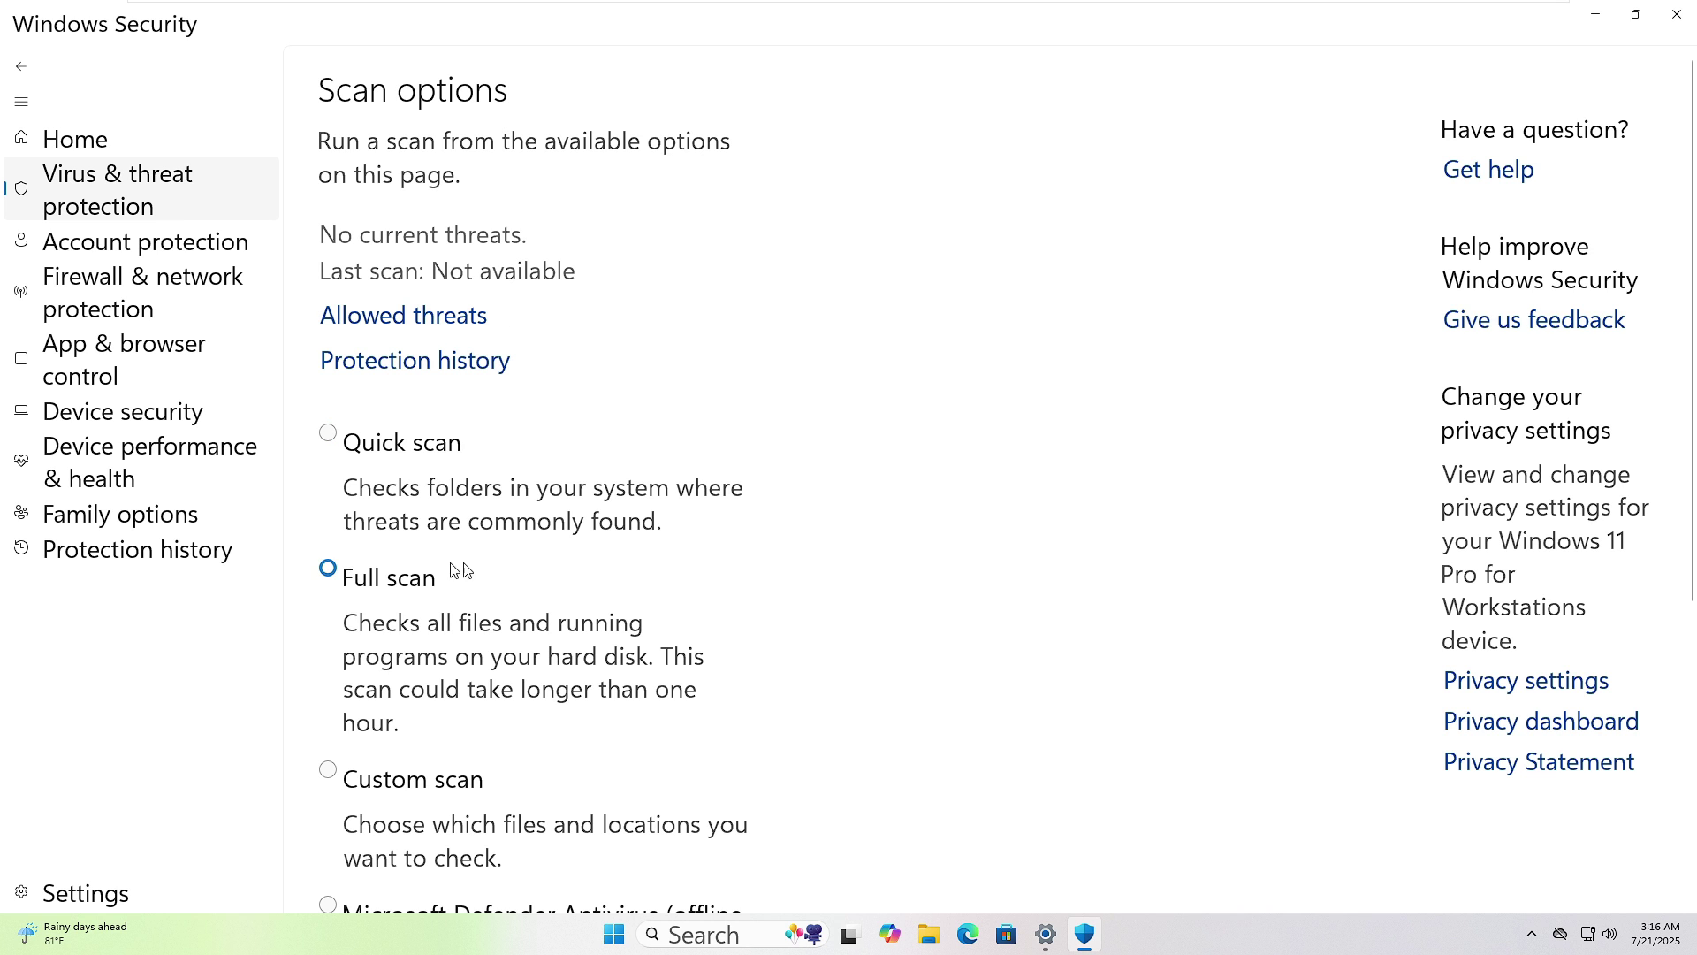
scroll(460, 566, down, 4)
scroll(473, 565, down, 3)
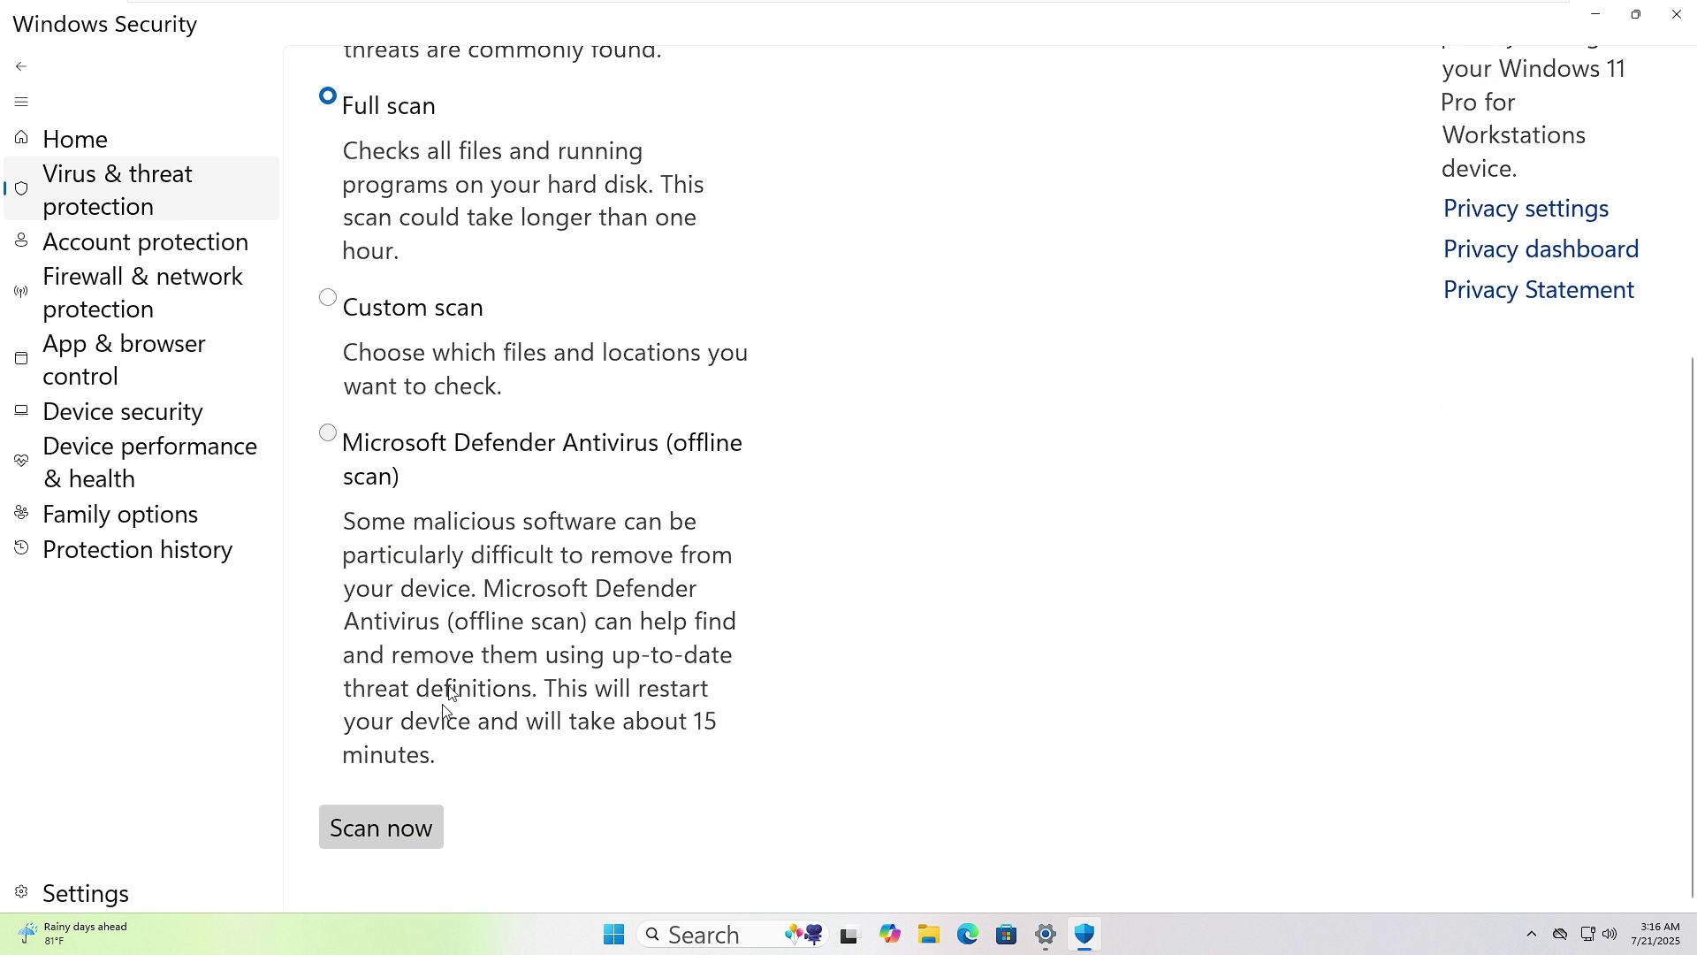
click(382, 835)
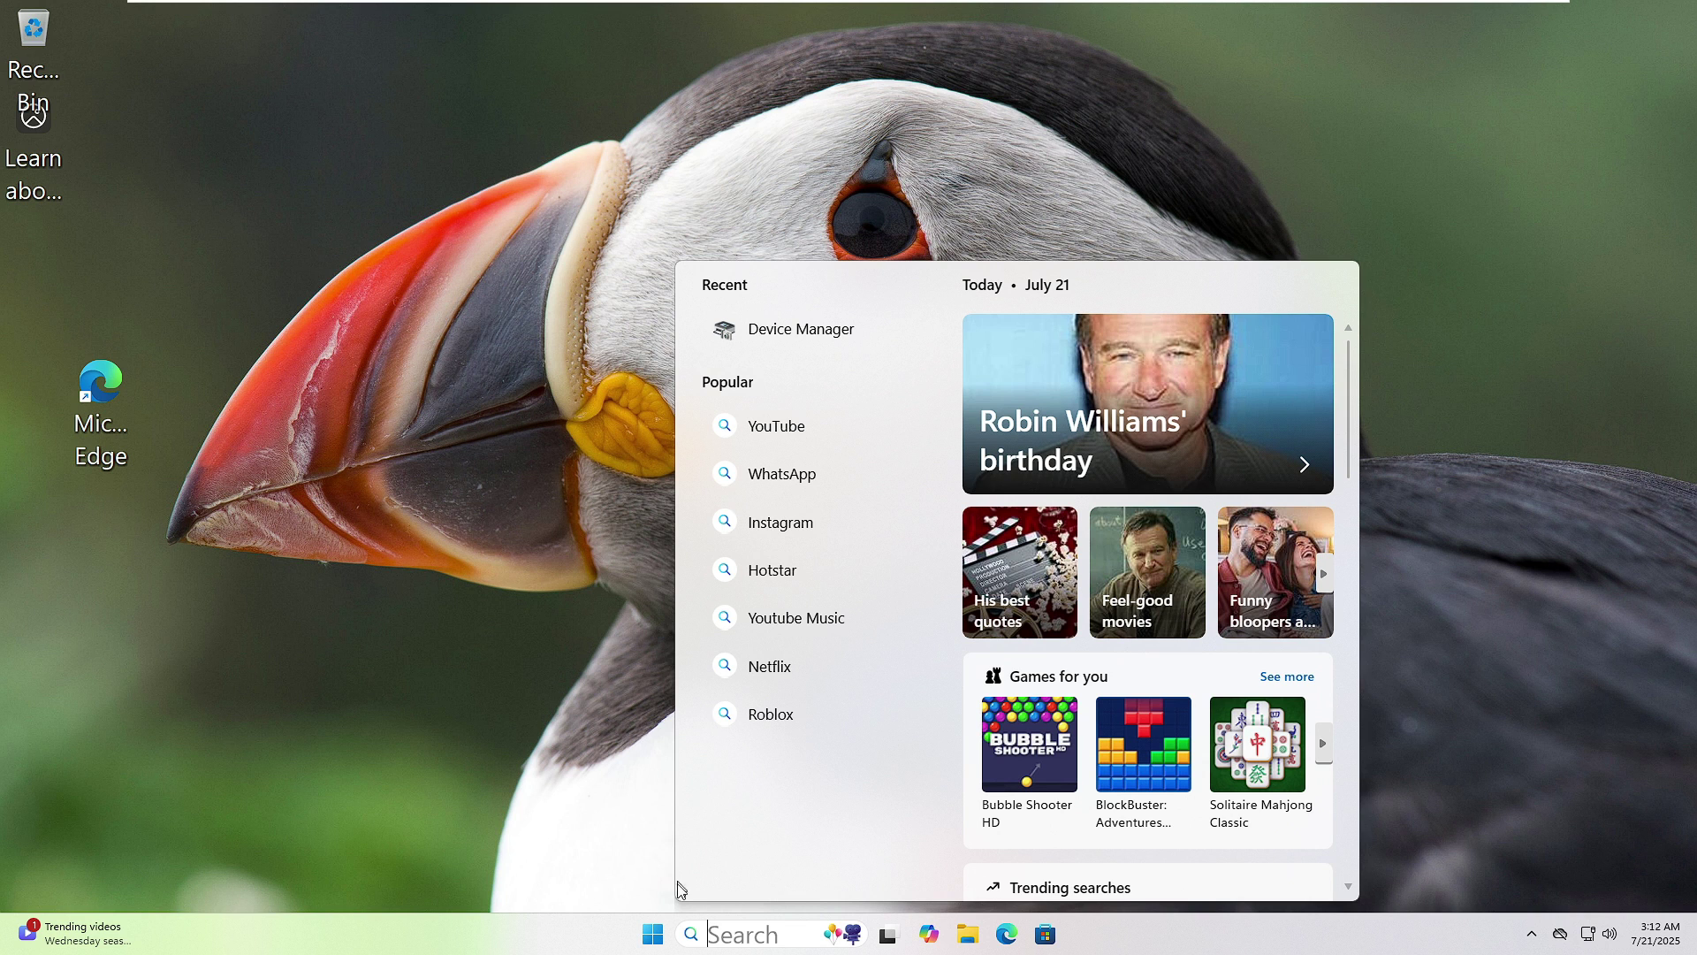
Open Settings > Network & internet > Advanced network settings > Network reset
right_click(651, 938)
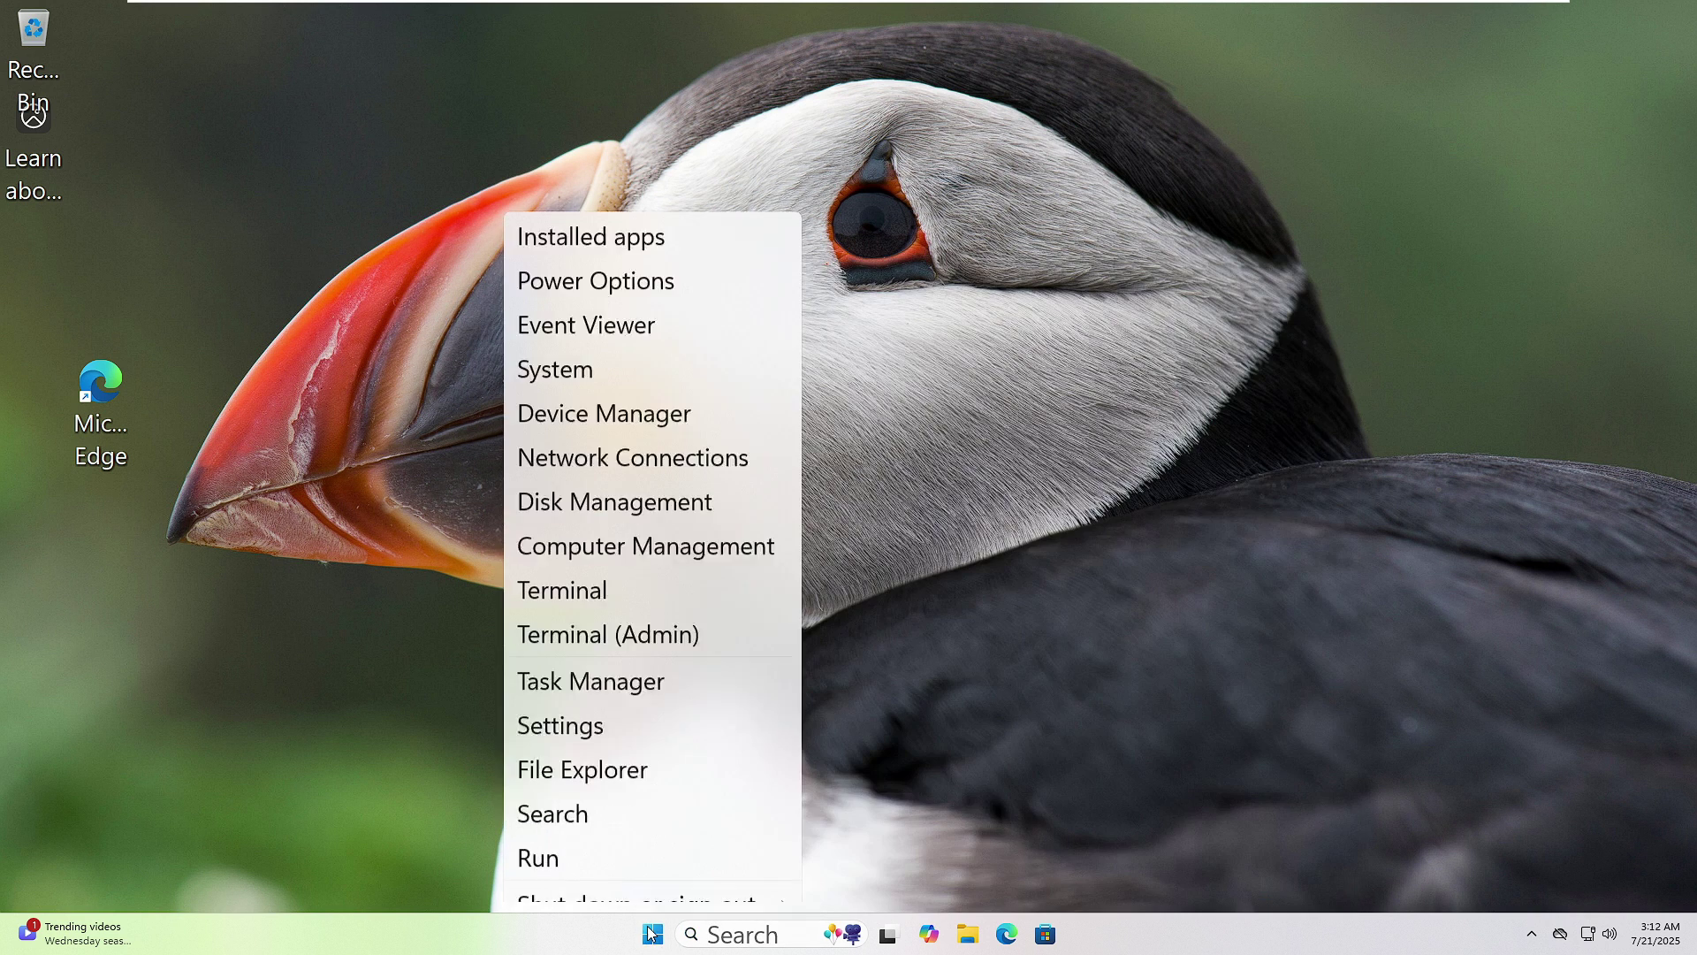
click(558, 659)
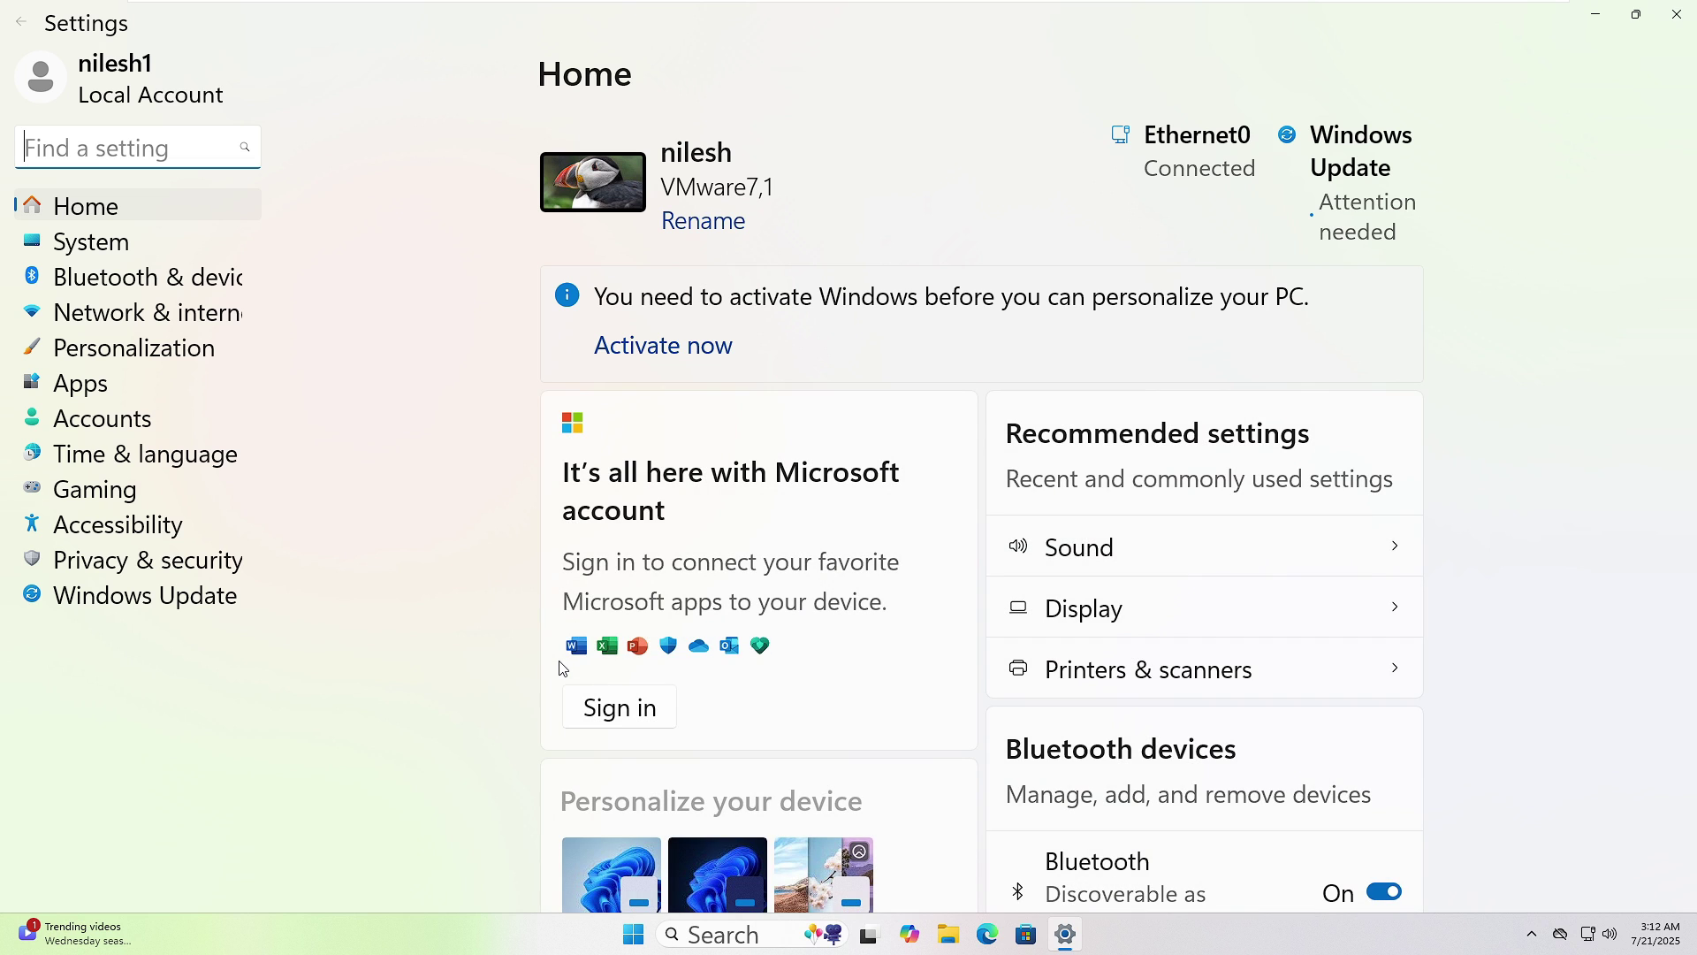
click(196, 323)
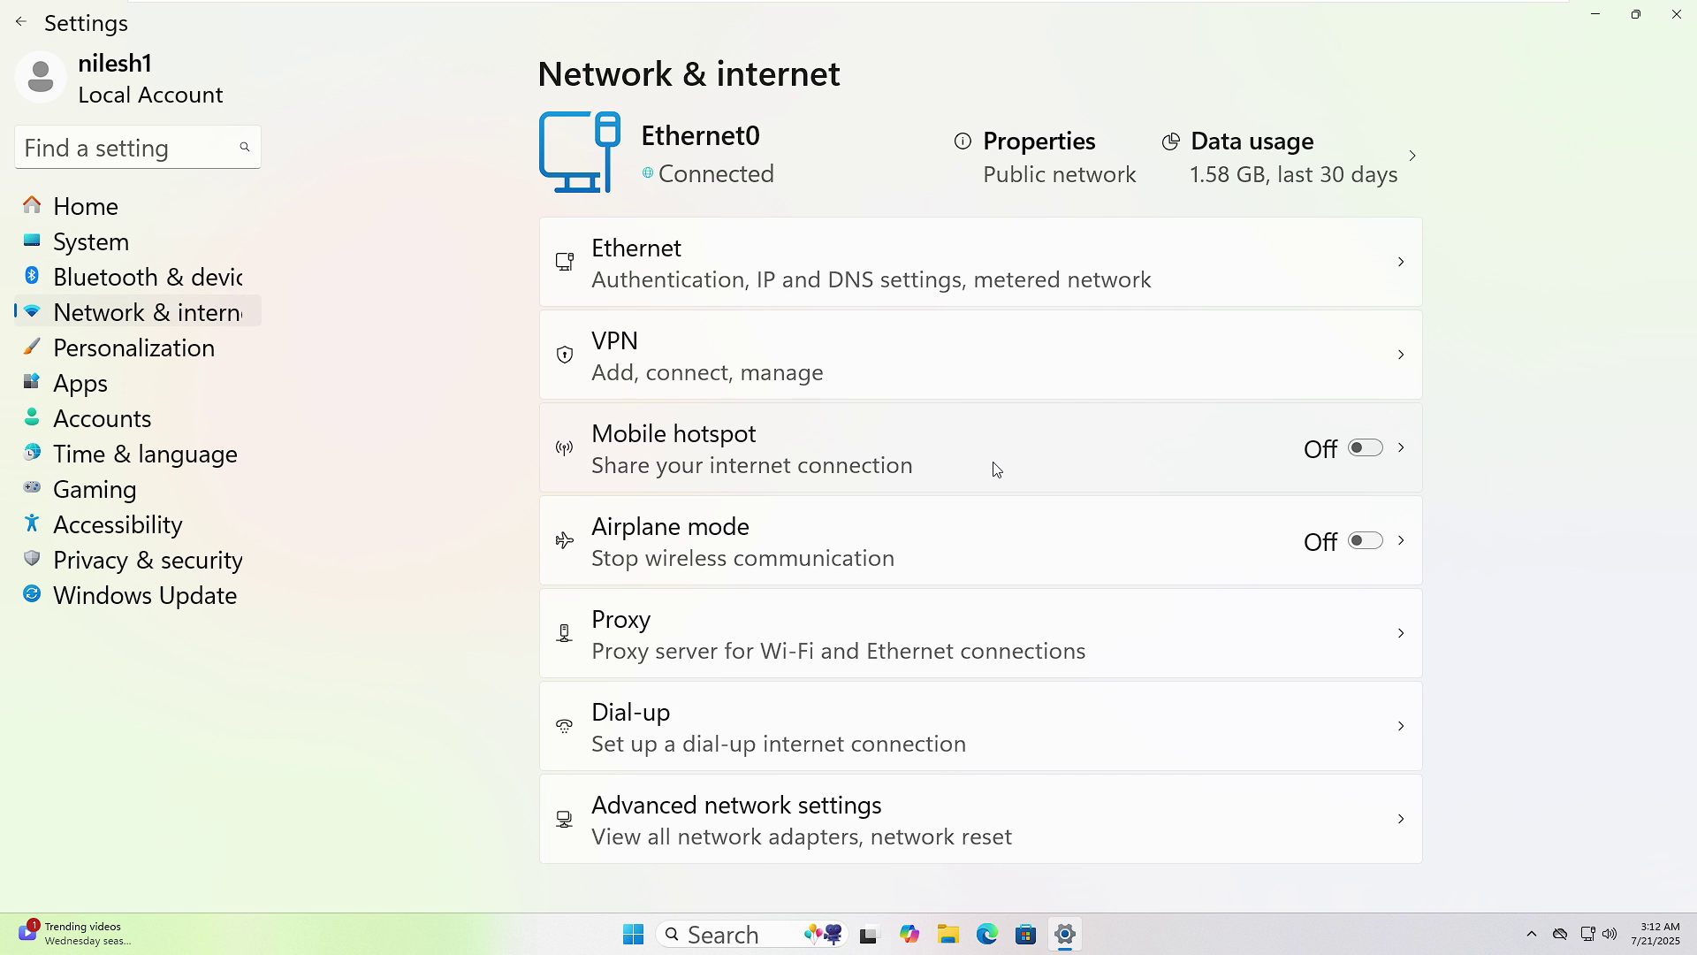
click(951, 815)
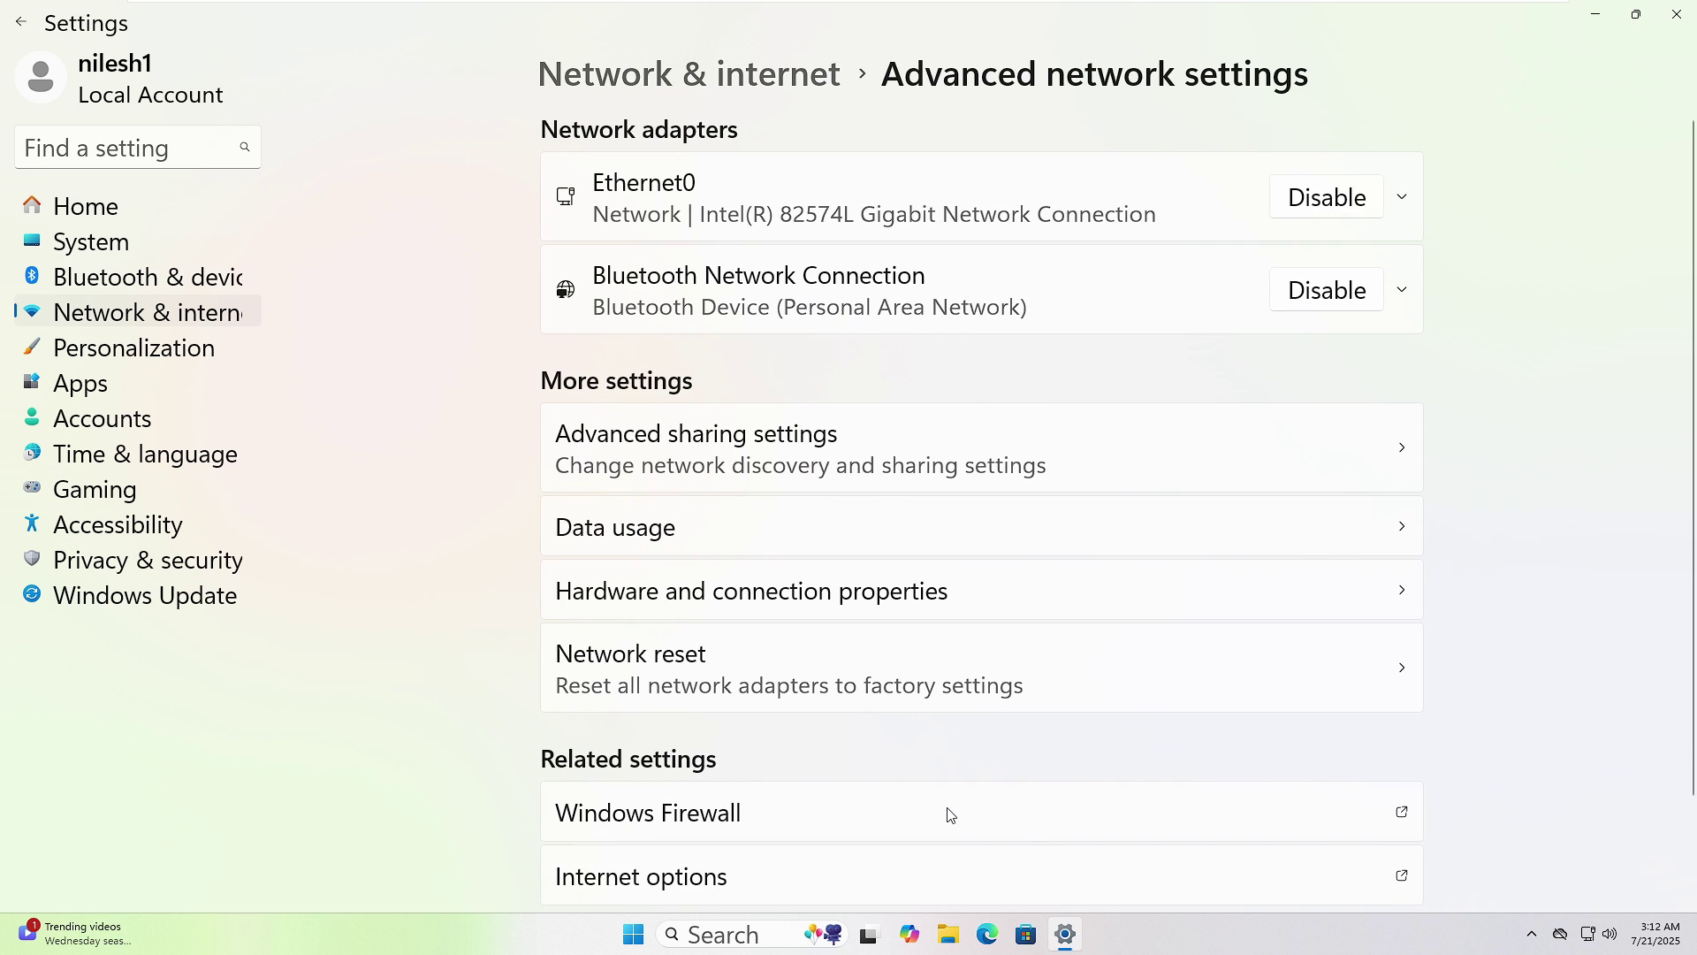
scroll(951, 813, down, 2)
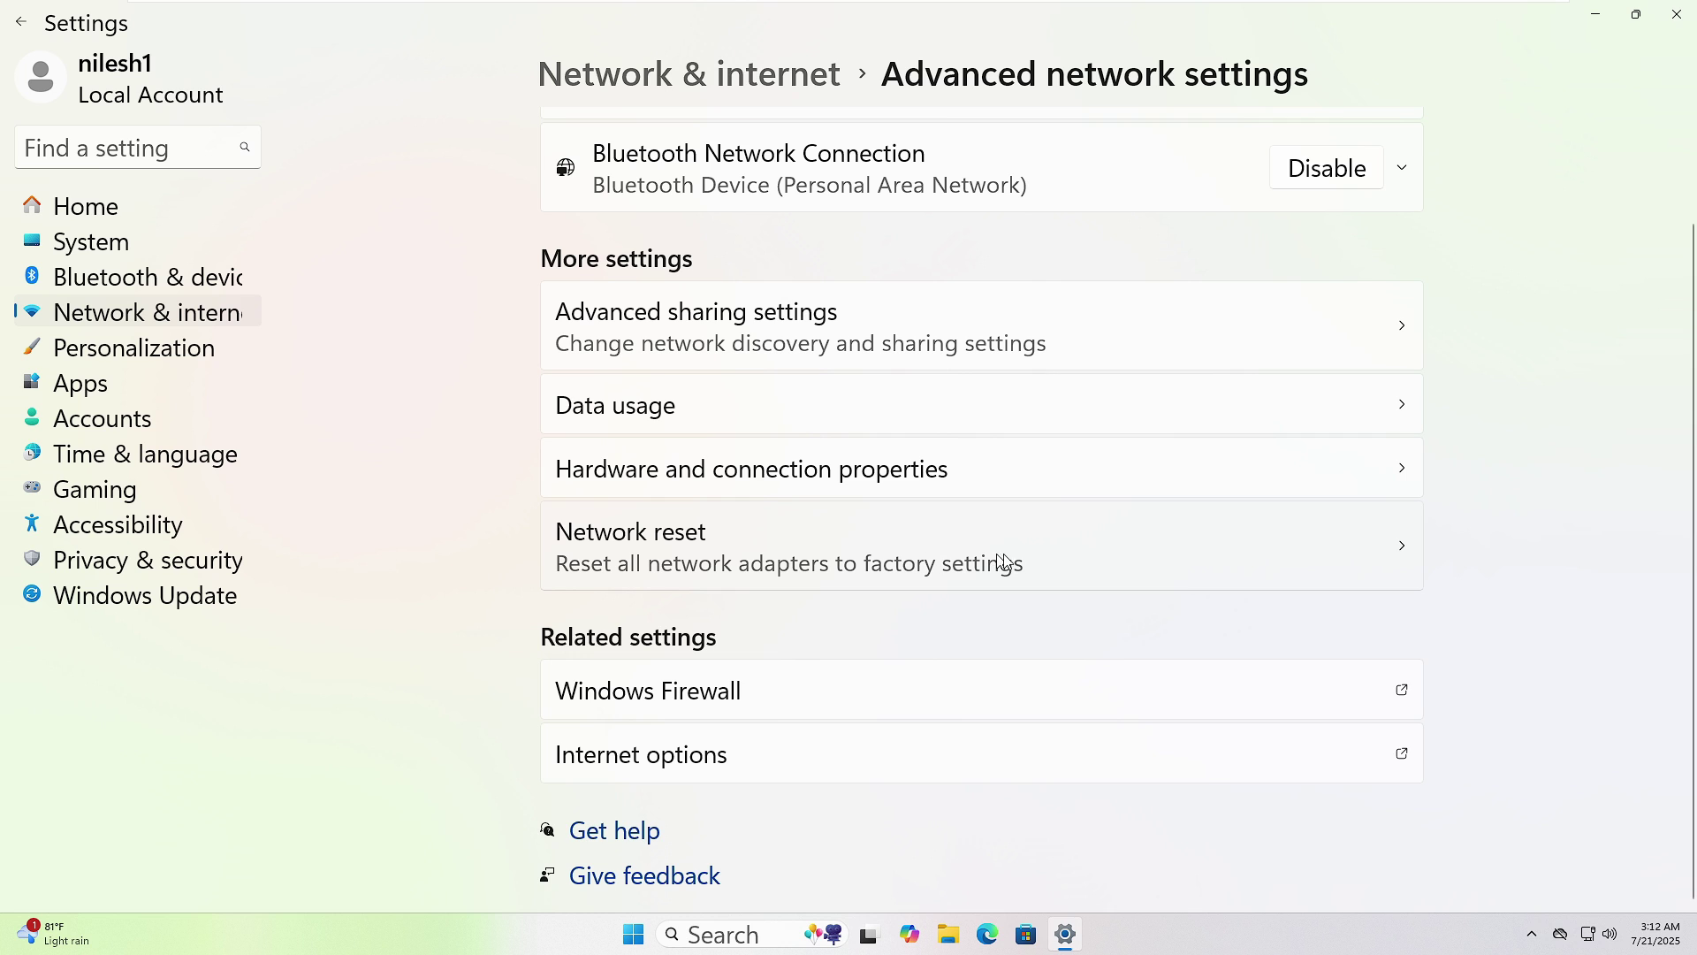
click(1091, 543)
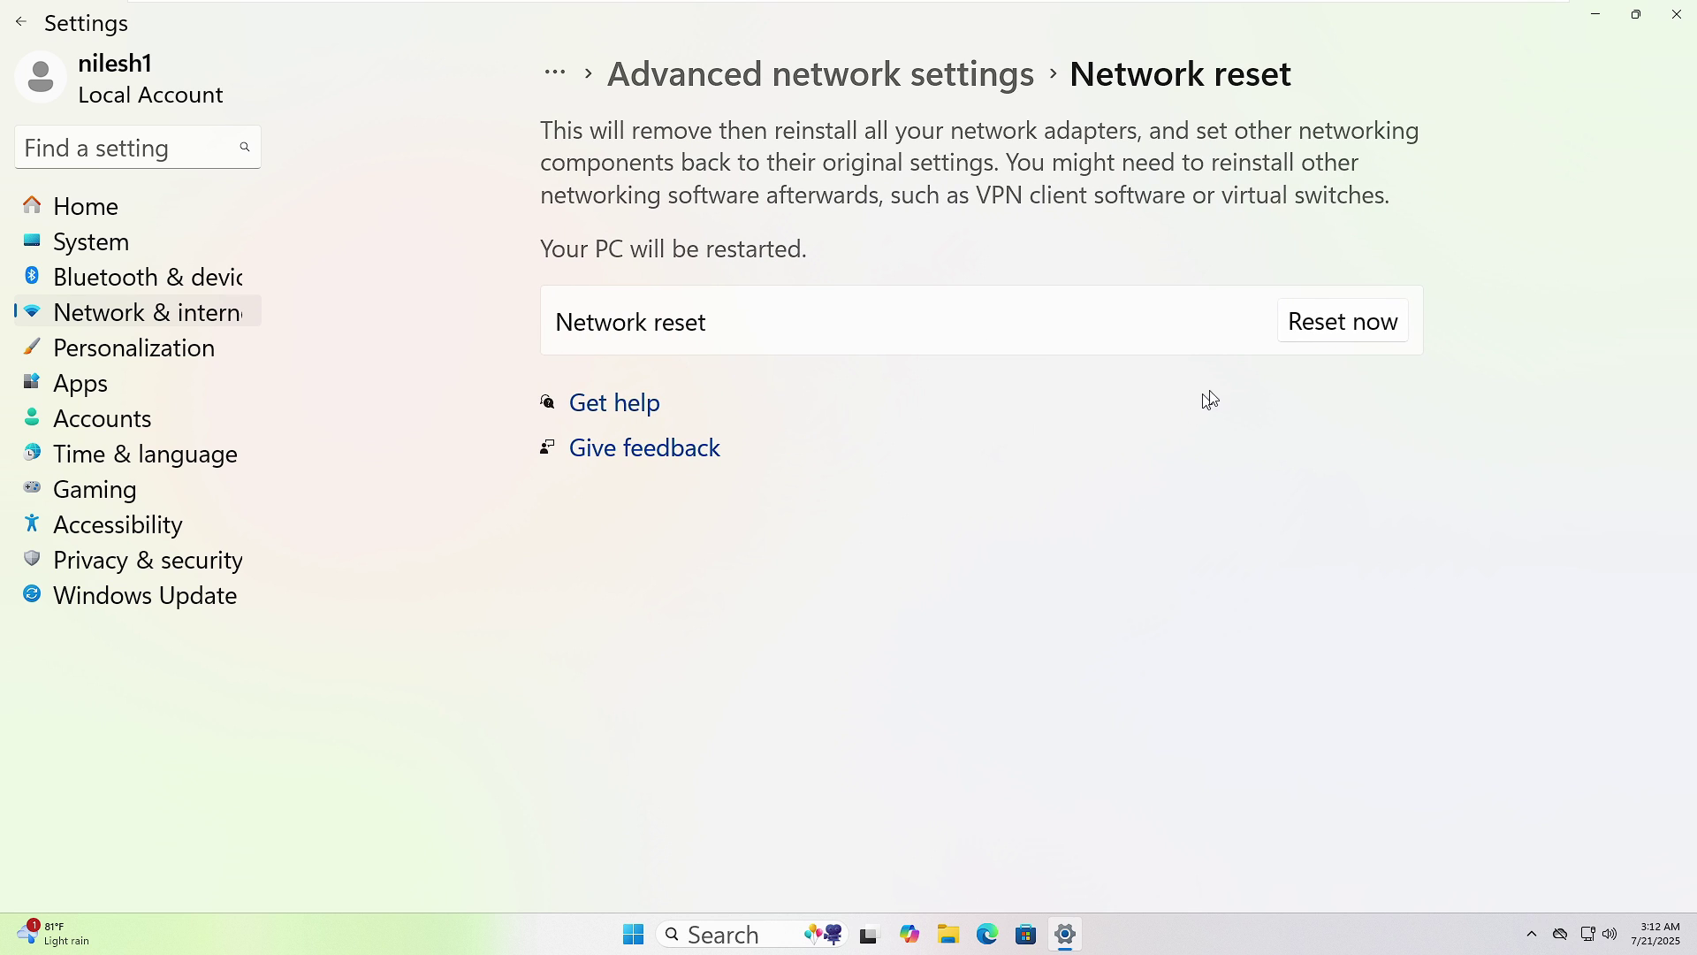
Confirm Reset now, close the sign-out notice, then show the Start menu's power options
click(1358, 327)
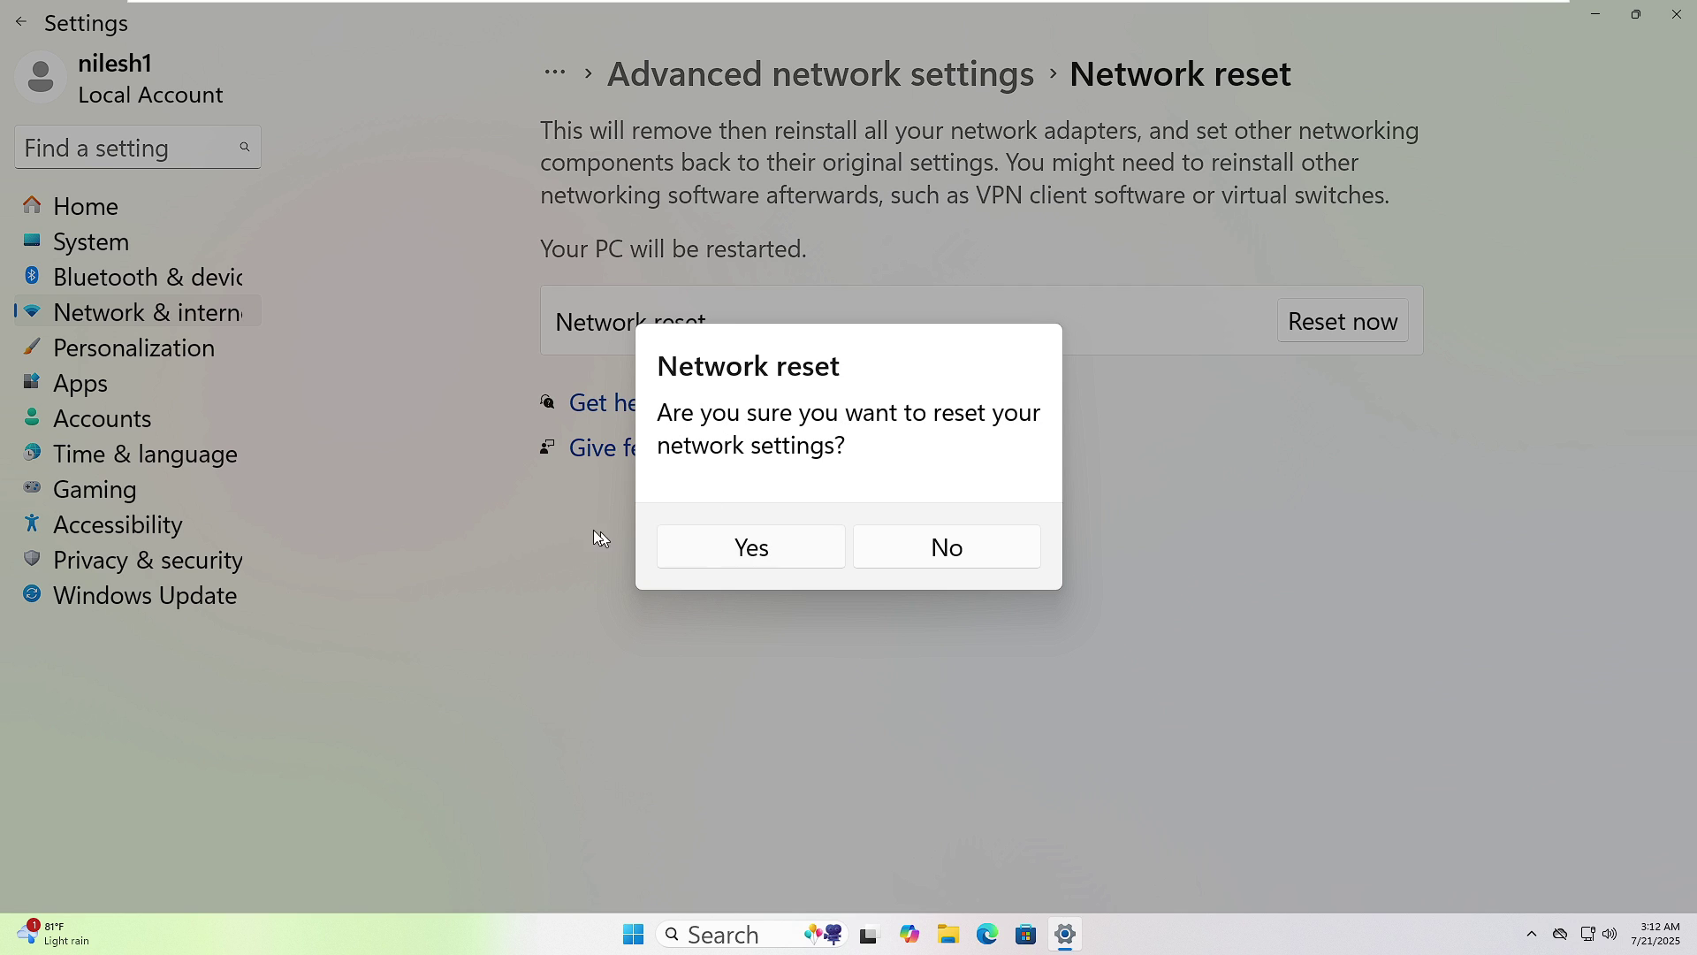
click(747, 548)
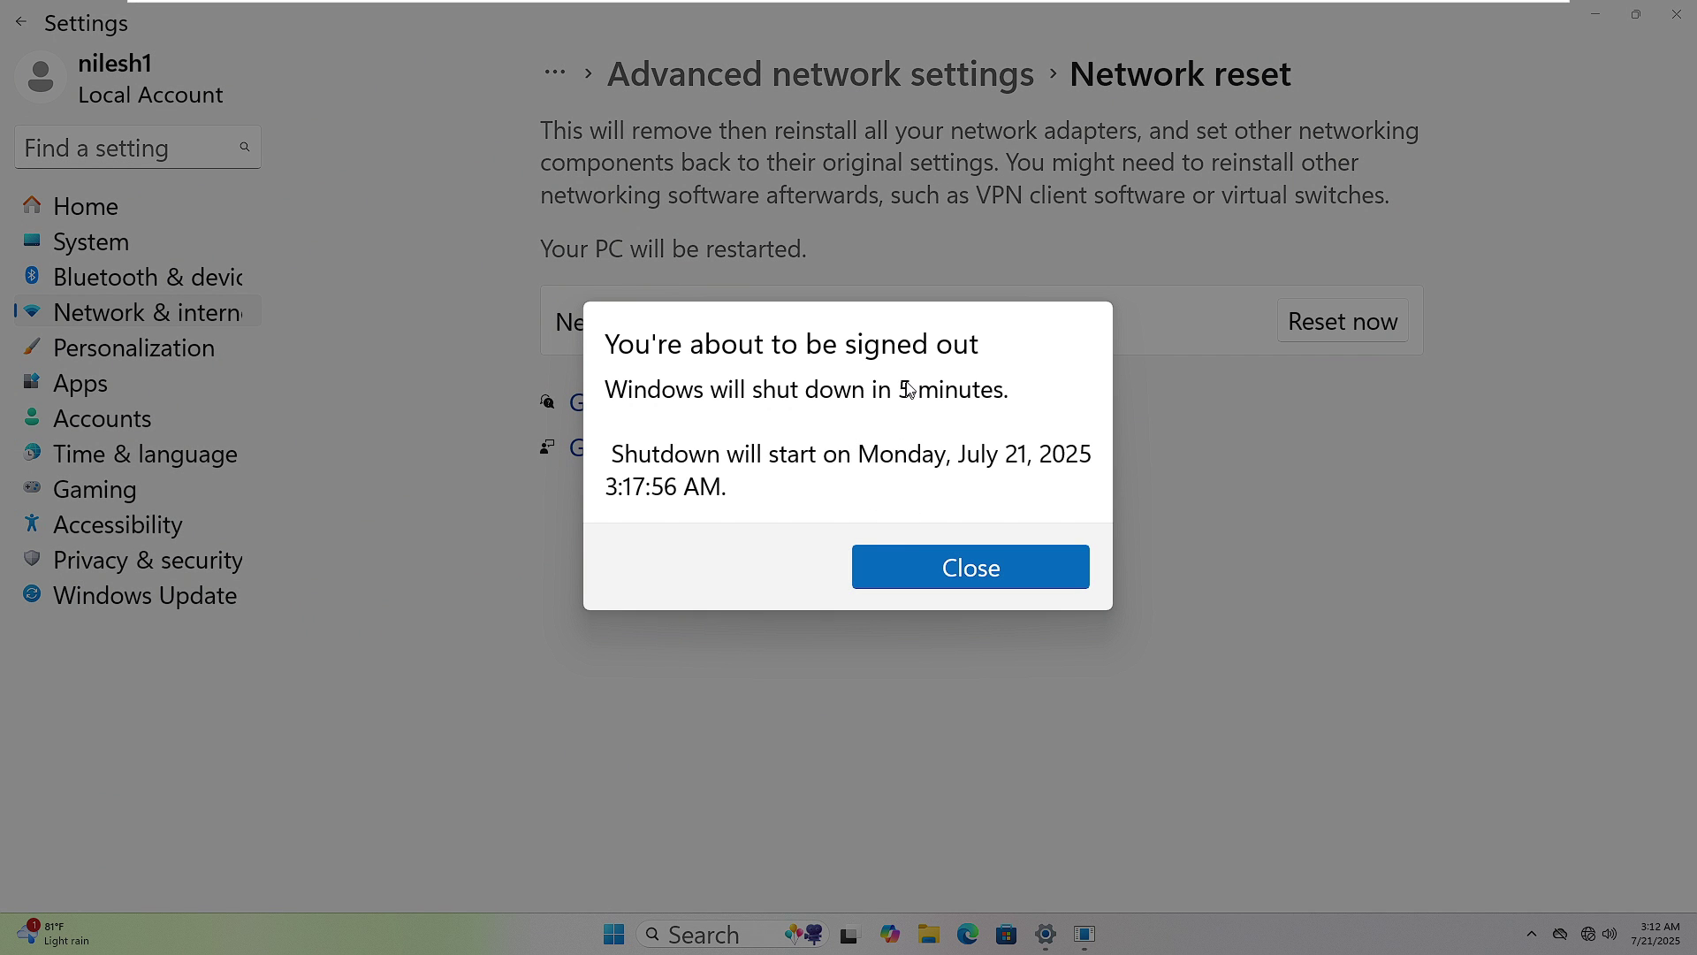
click(972, 570)
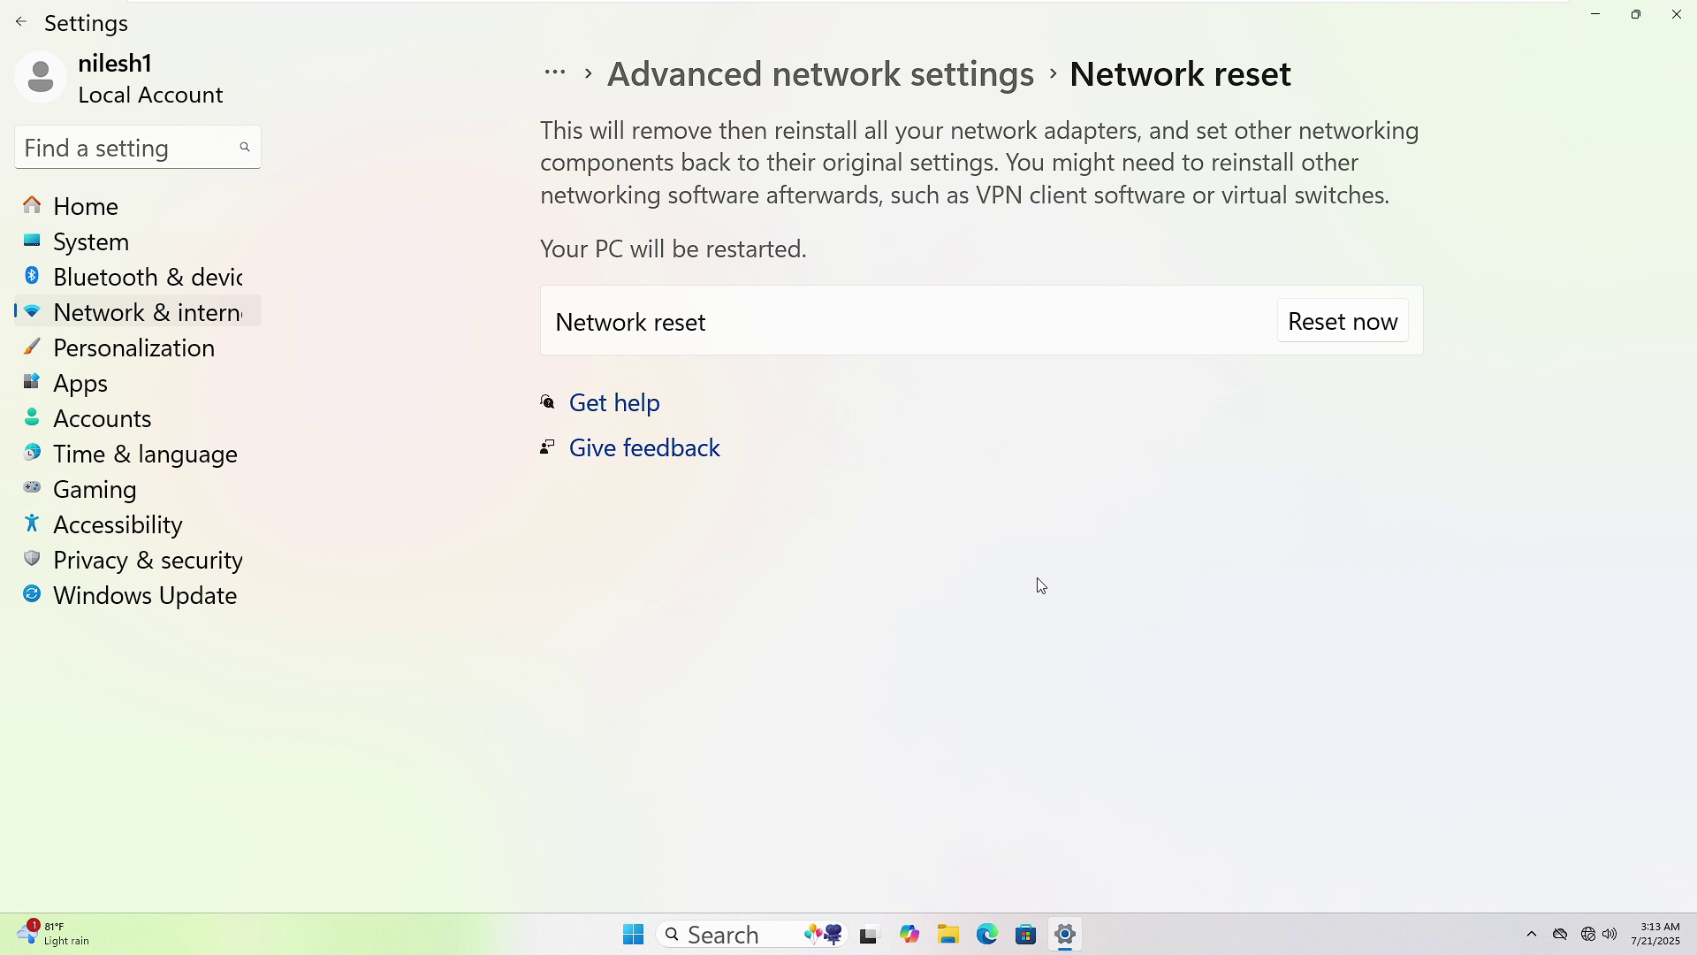
click(633, 934)
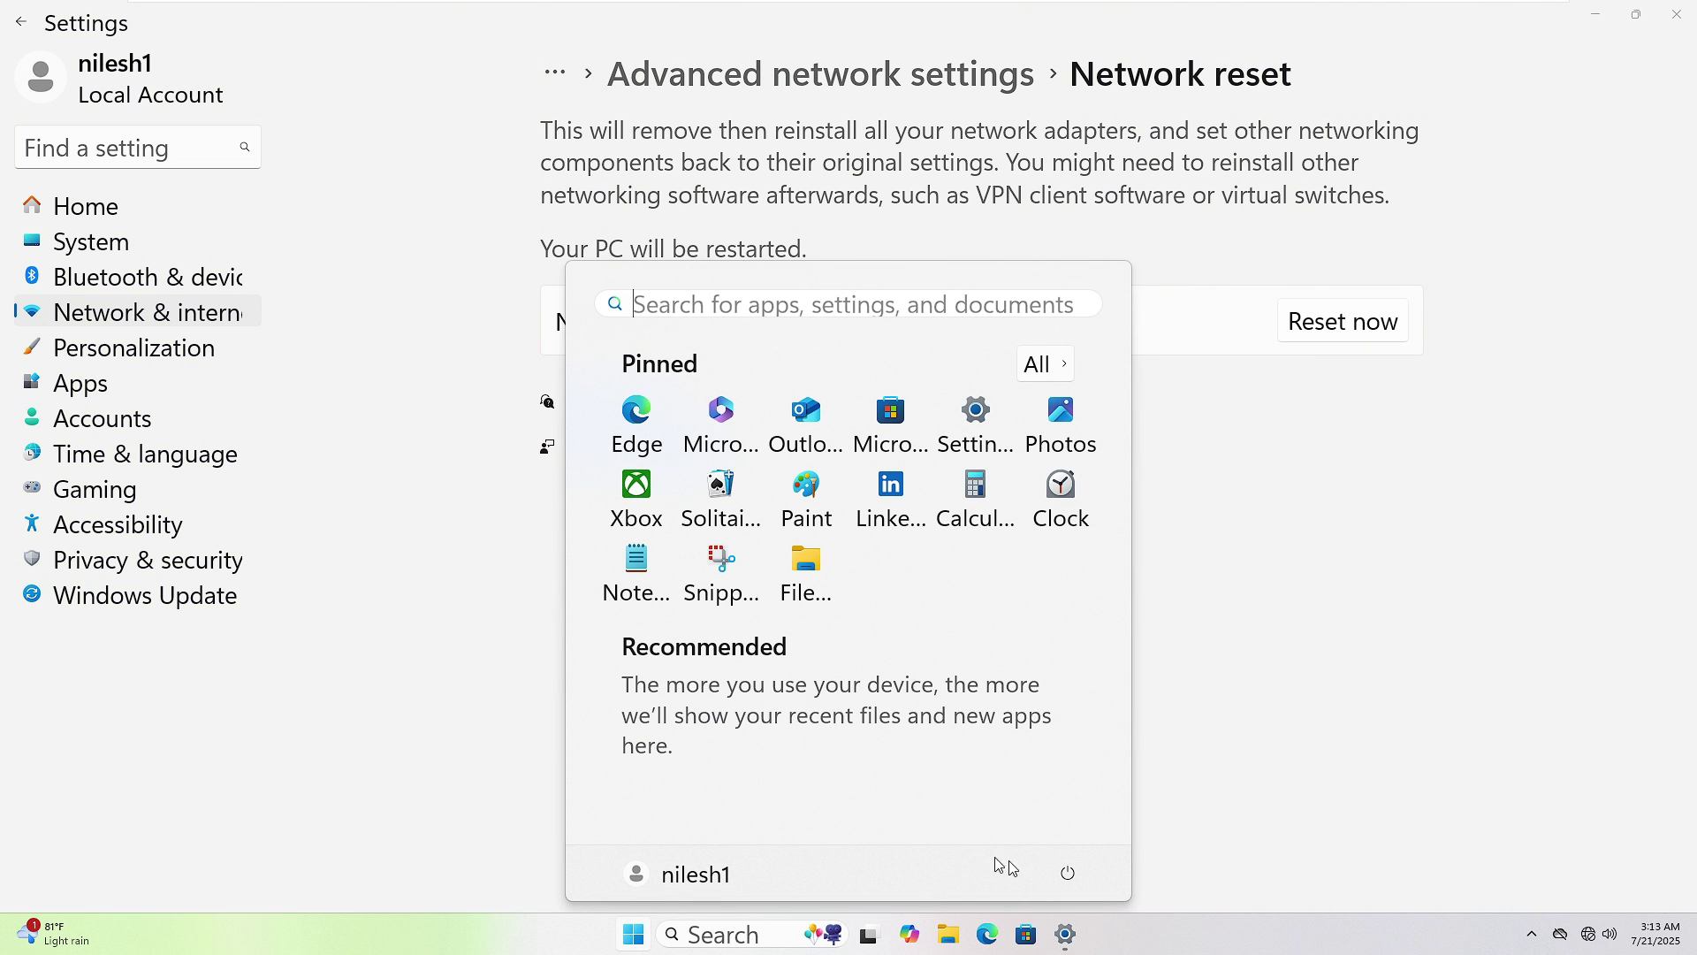
click(1068, 873)
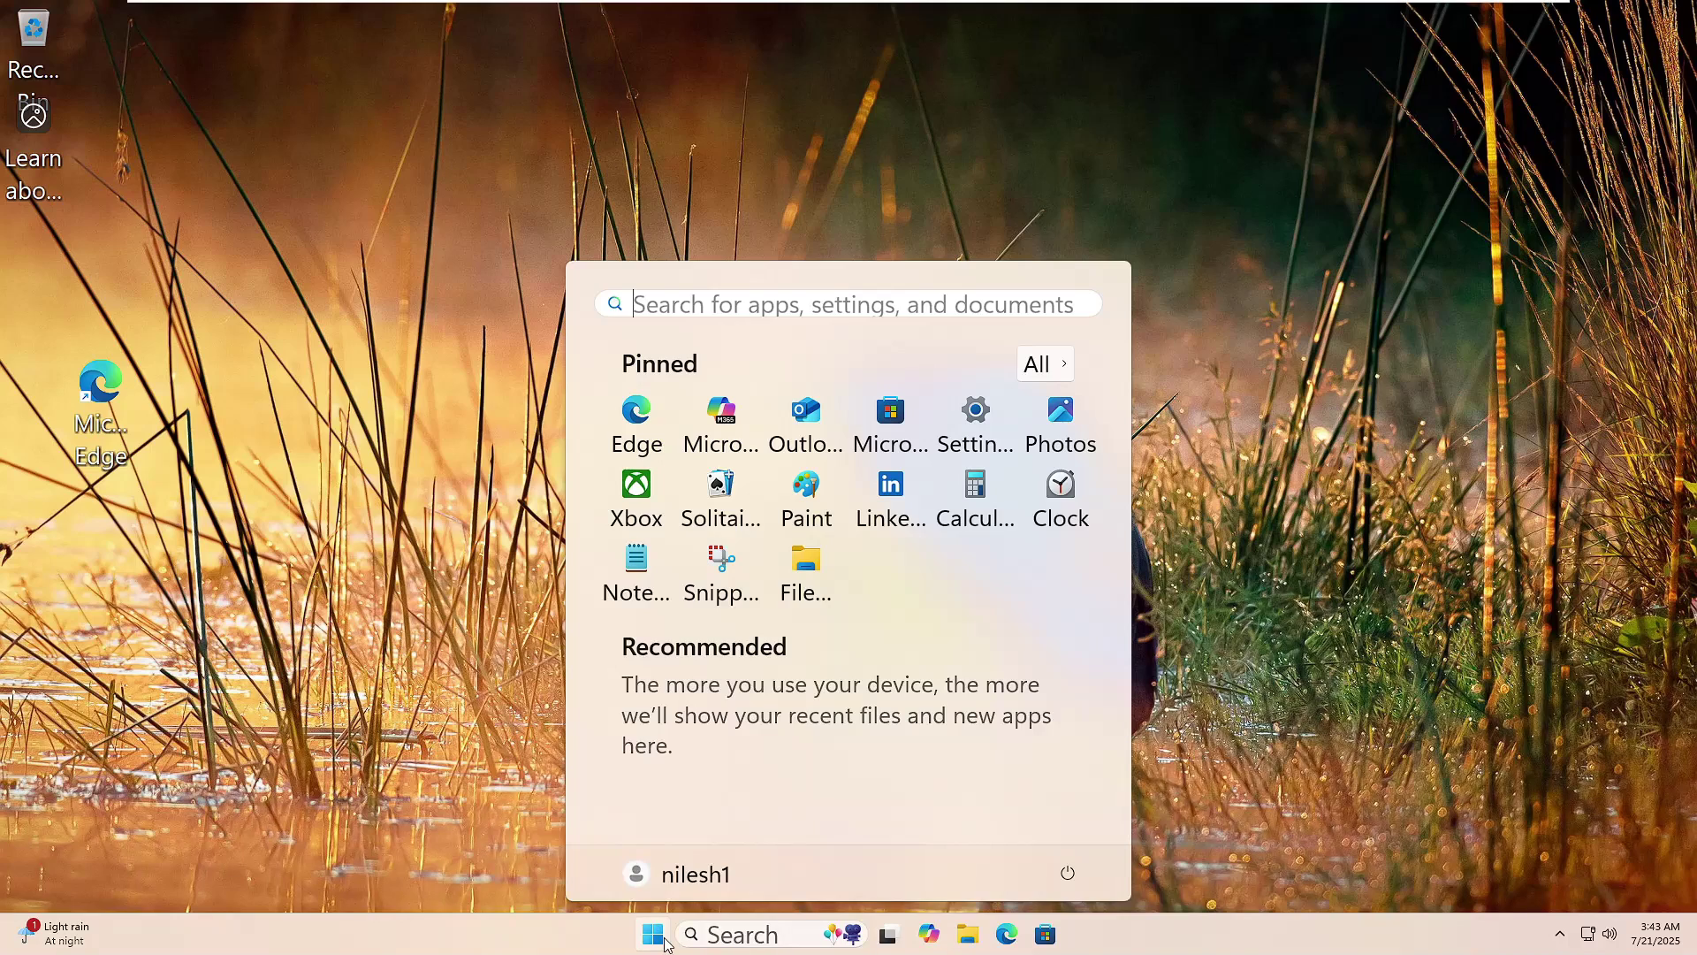
Search cmd and launch Command Prompt as administrator, approving the UAC prompt
text(cmd)
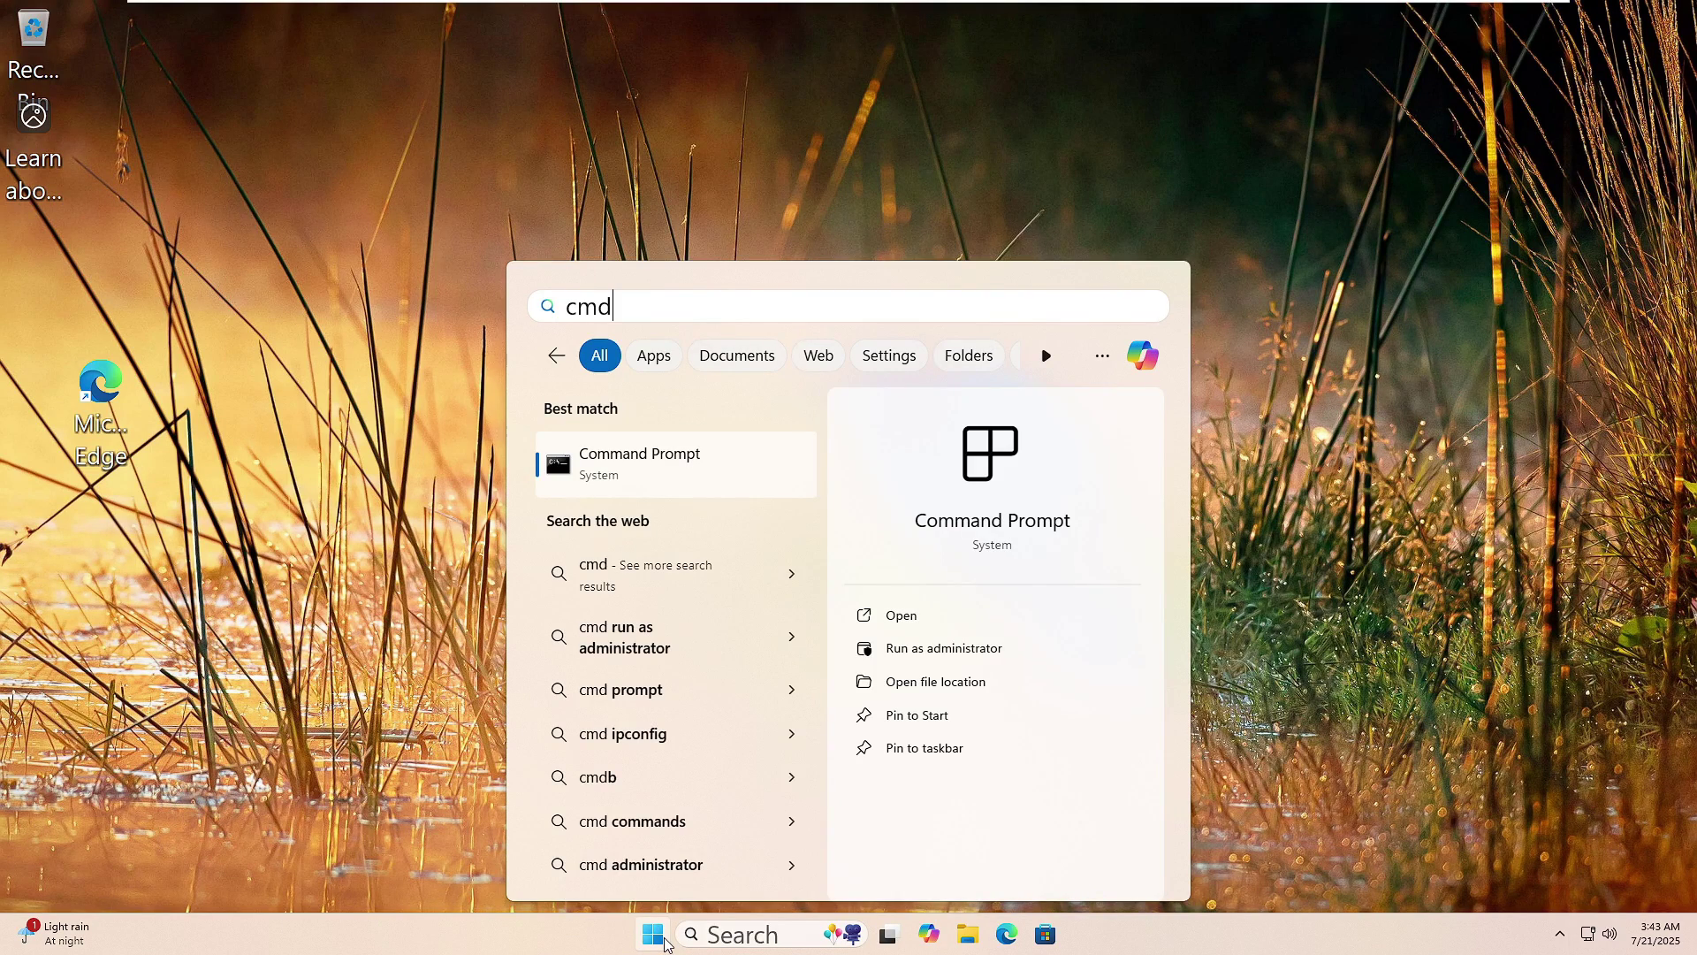
click(931, 649)
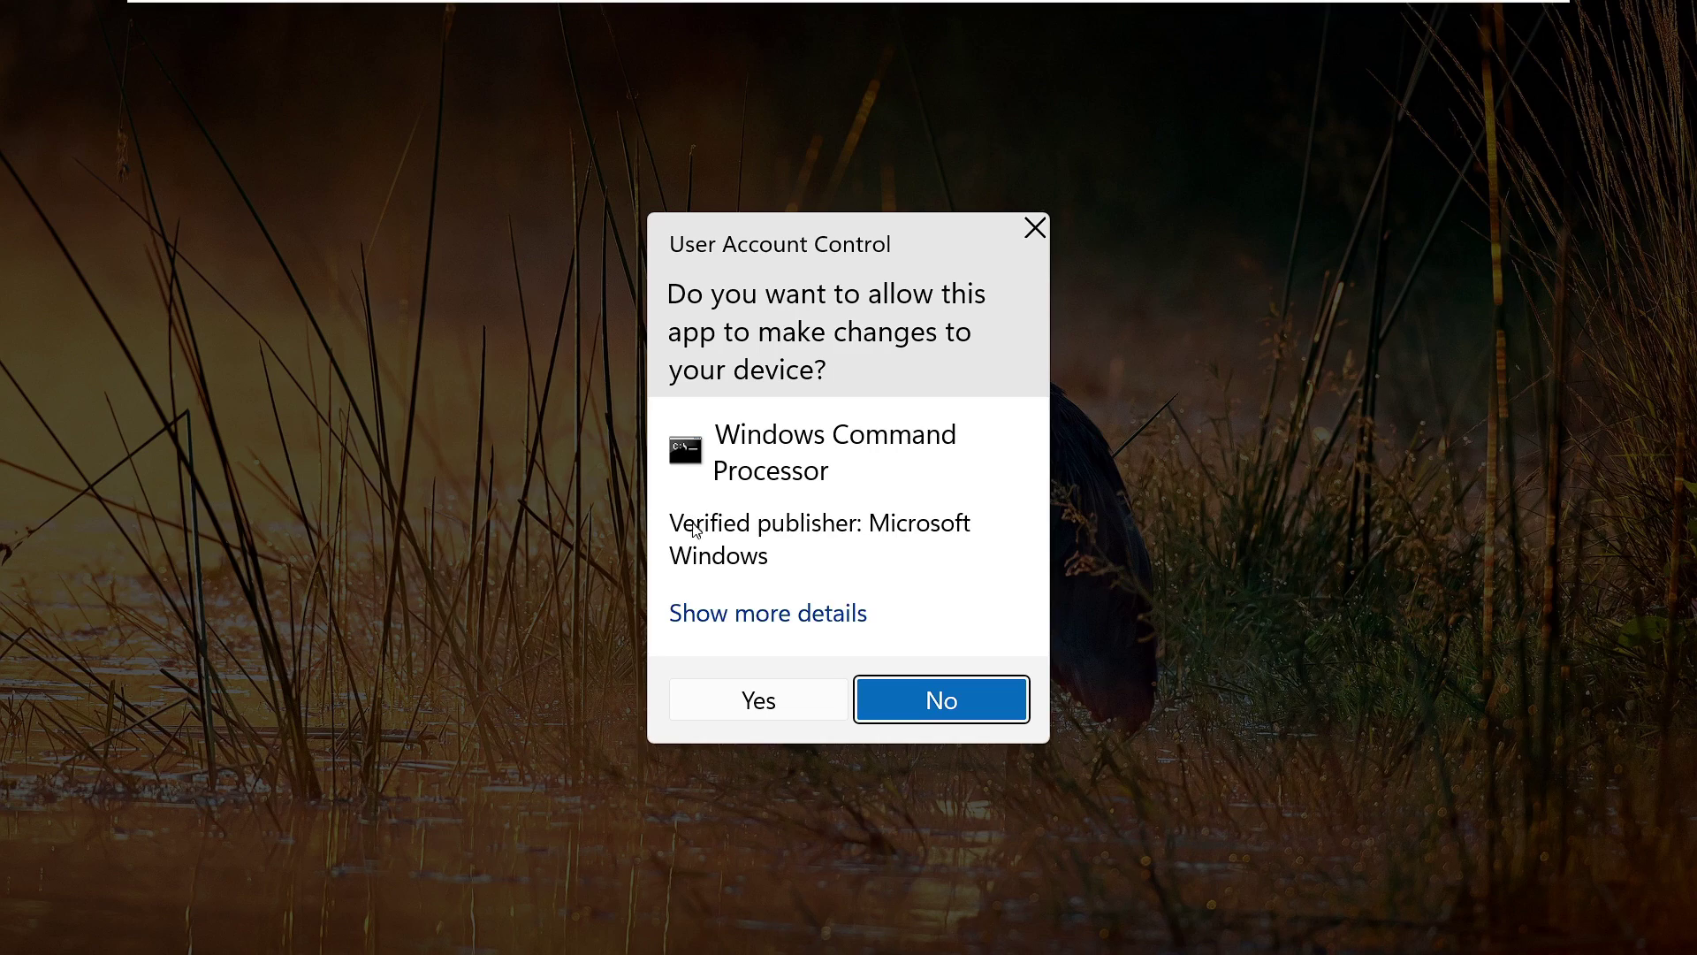
click(730, 702)
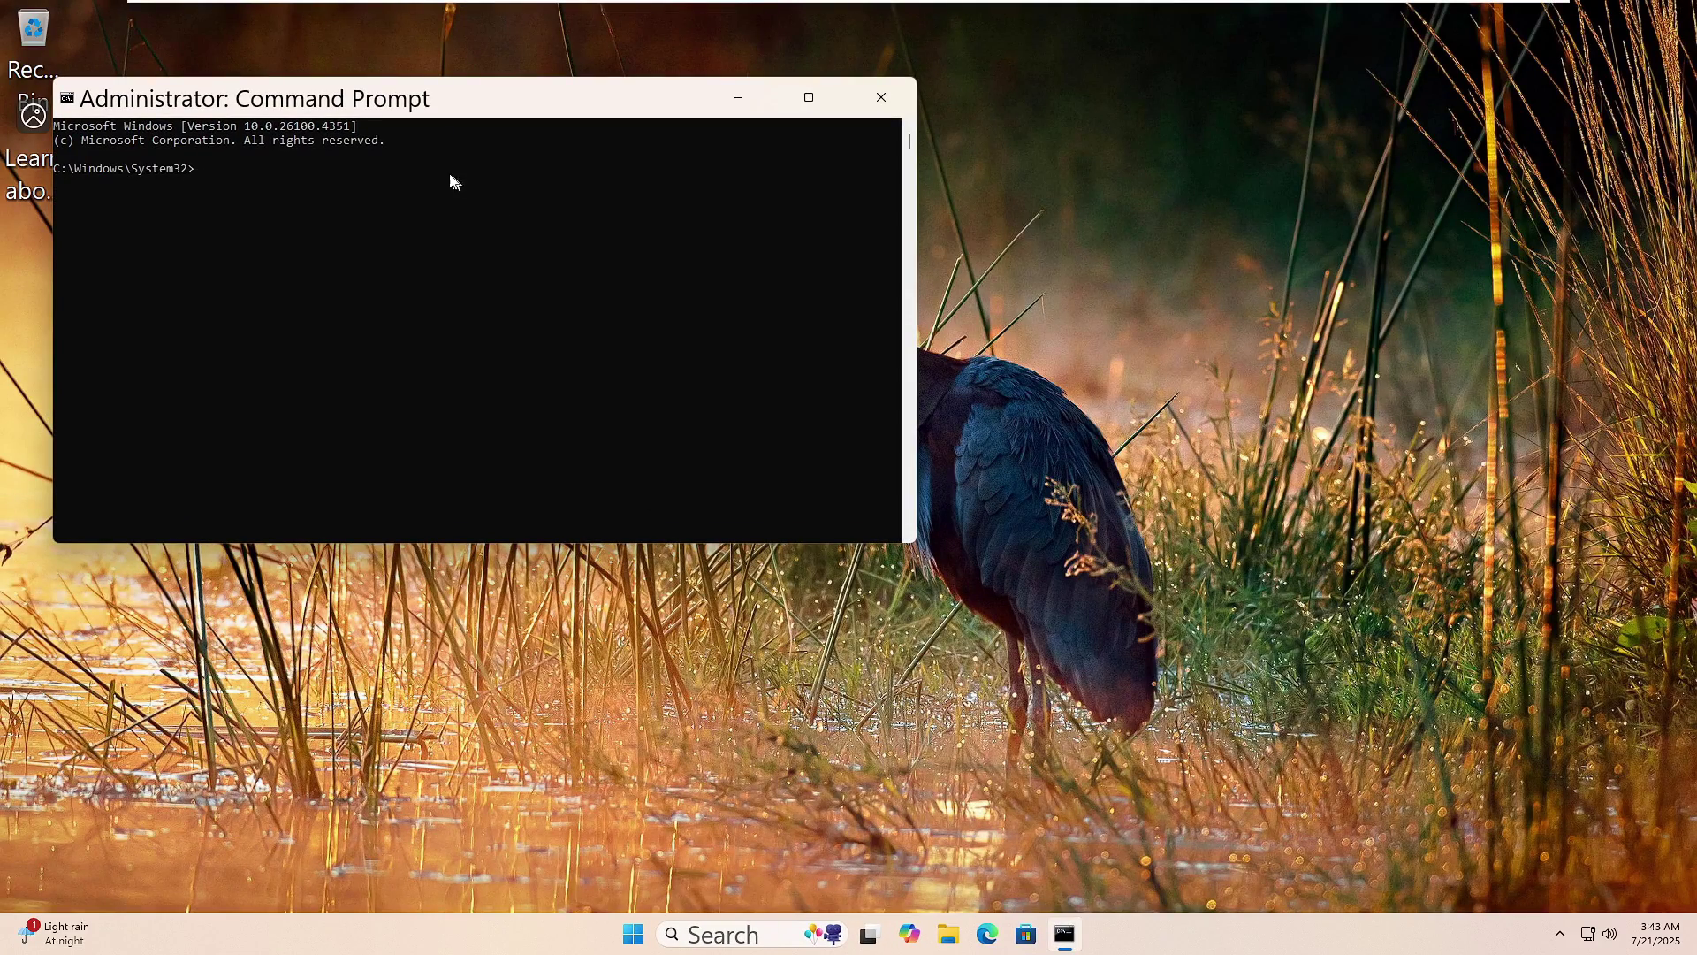
Run dism /online /cleanup-image /restorehealth in the admin console
click(431, 181)
text(dism /online /cleanup-image /restore)
text(health)
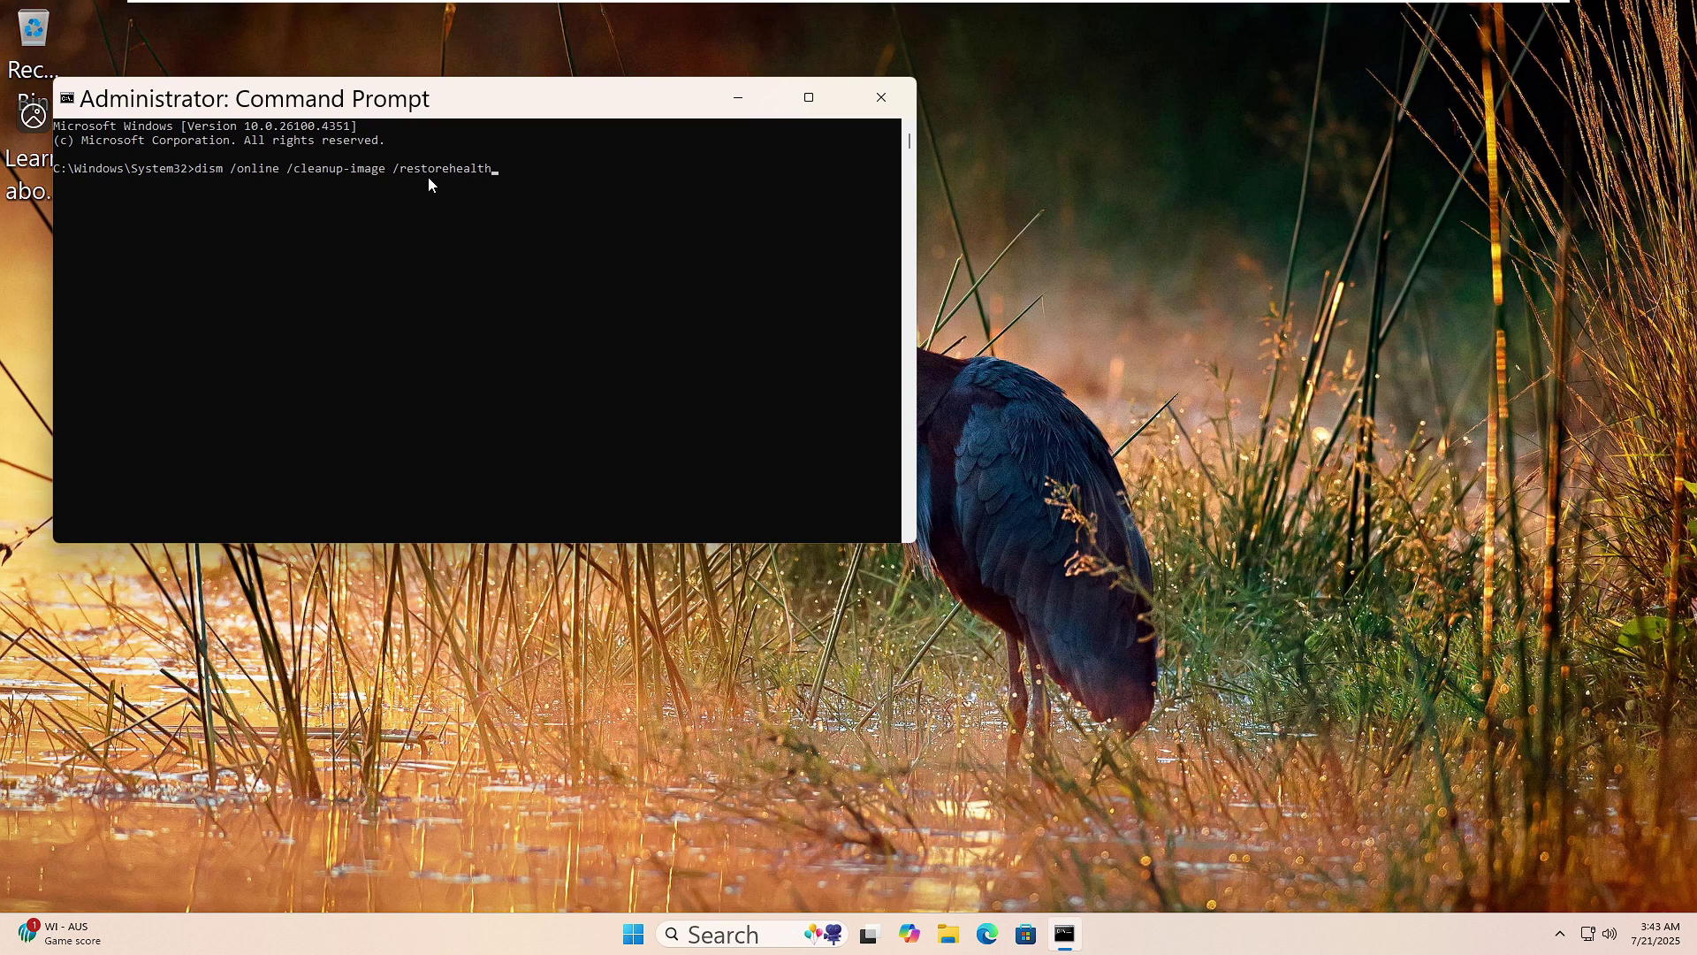
key(Return)
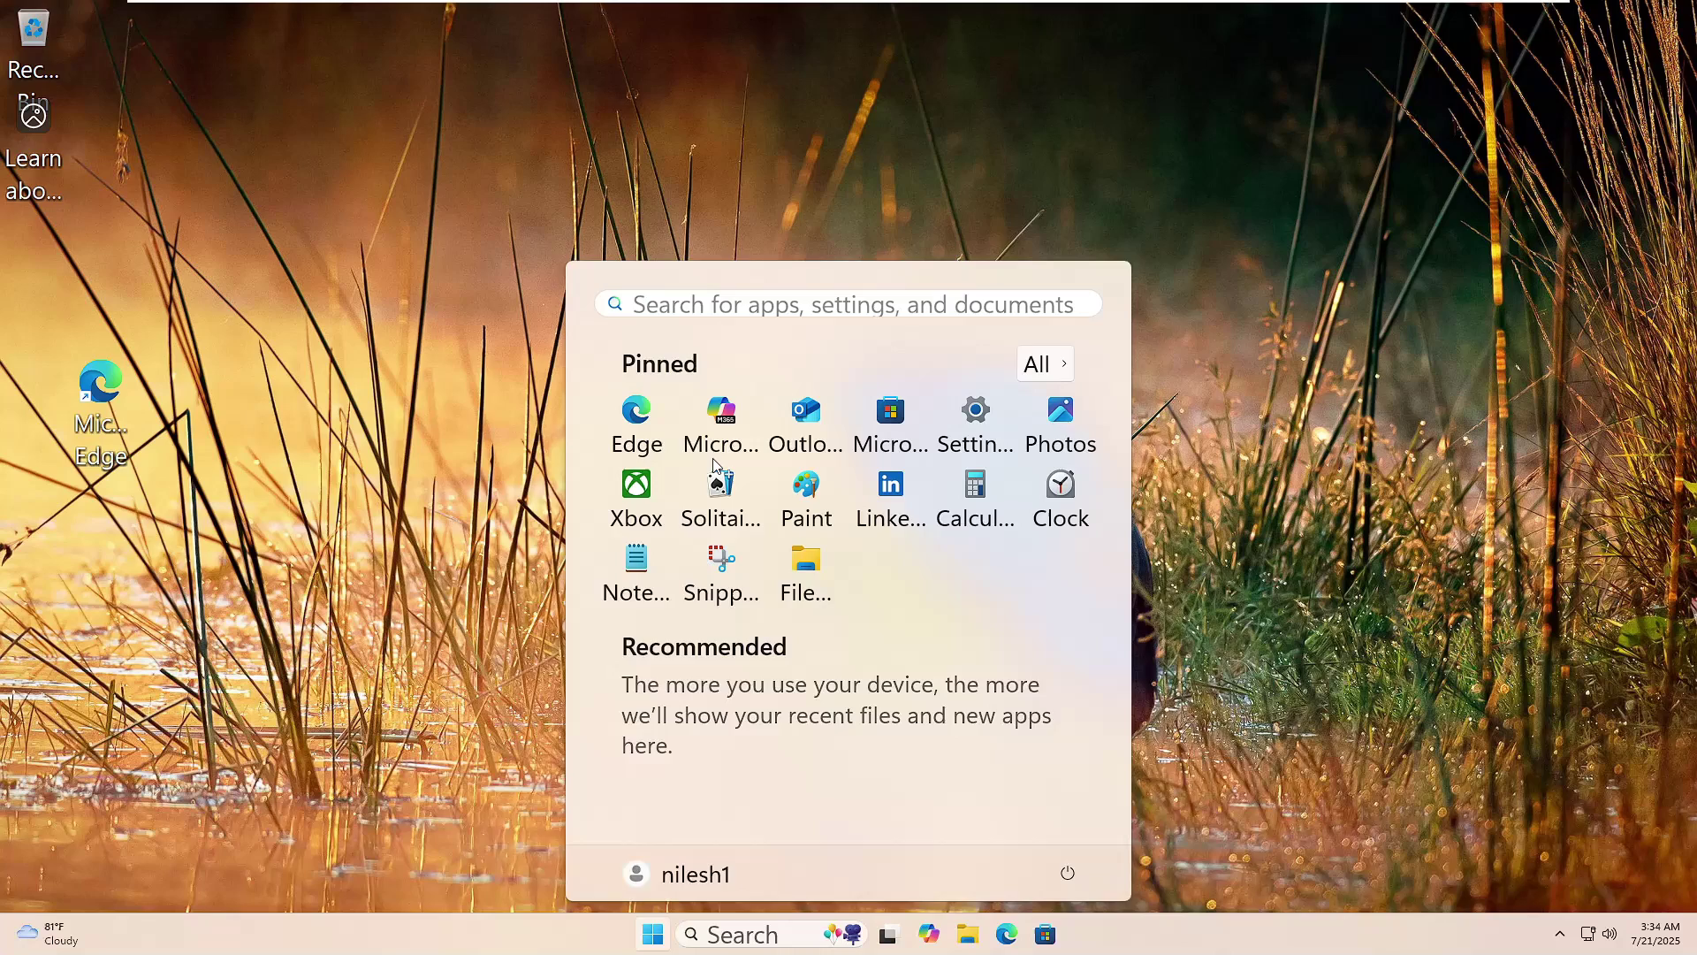
Launch a new administrator Command Prompt from the cmd search and run sfc /scannow
text(cmd)
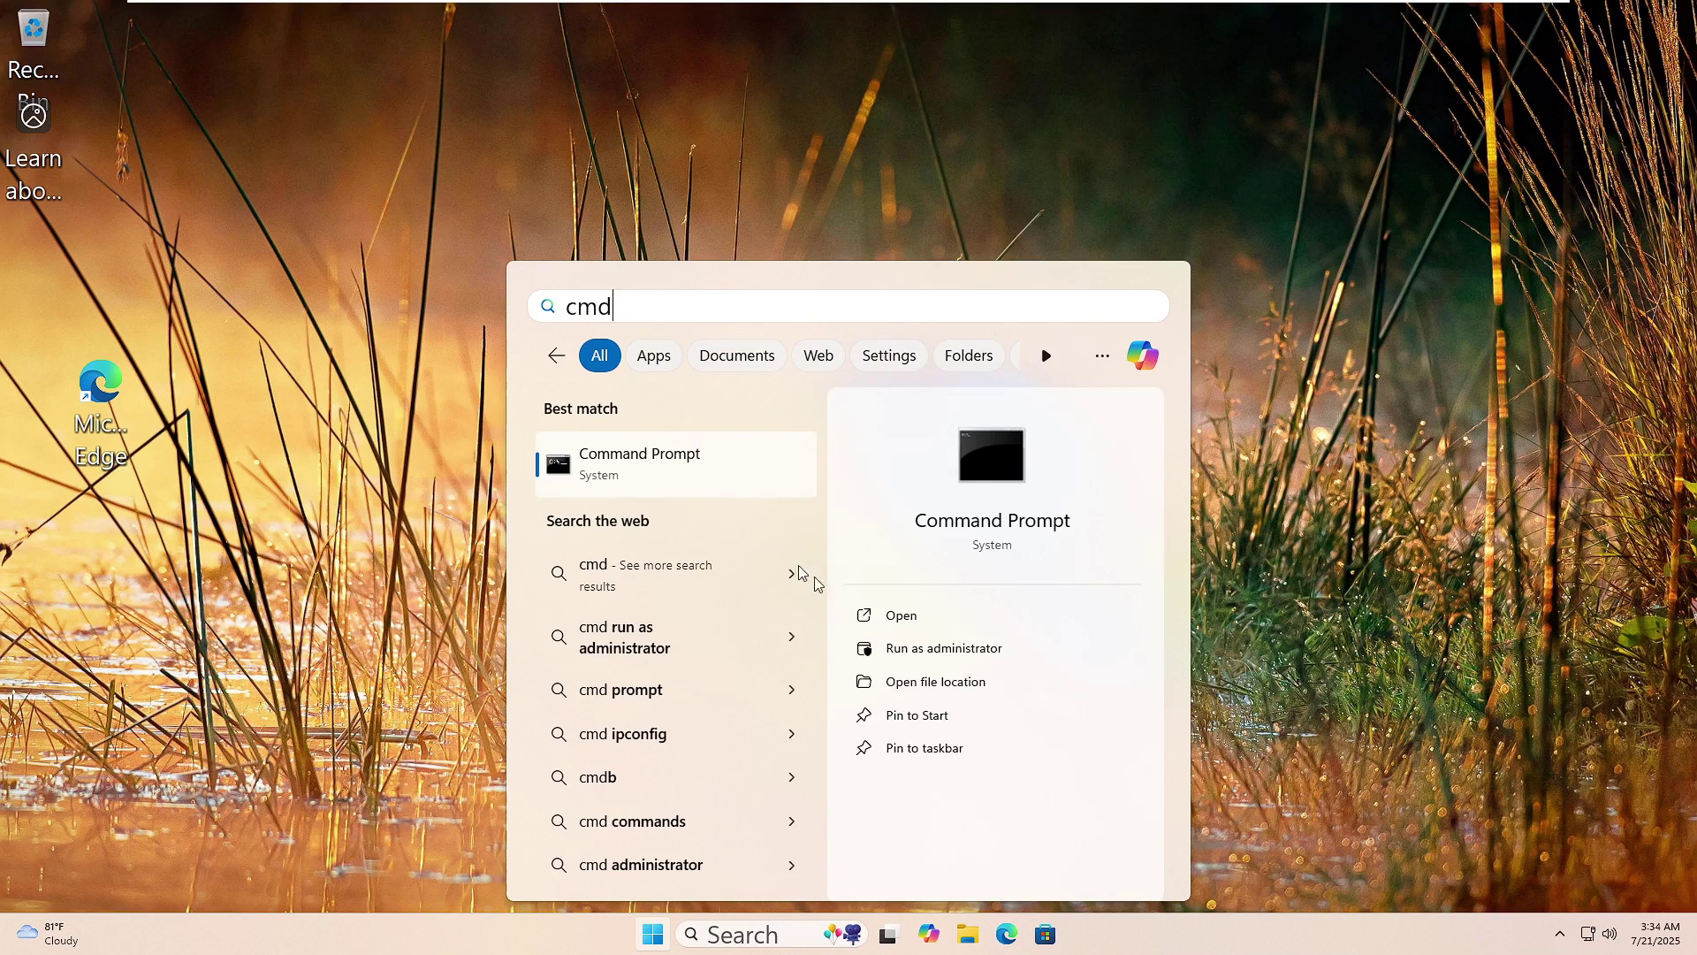
click(1033, 652)
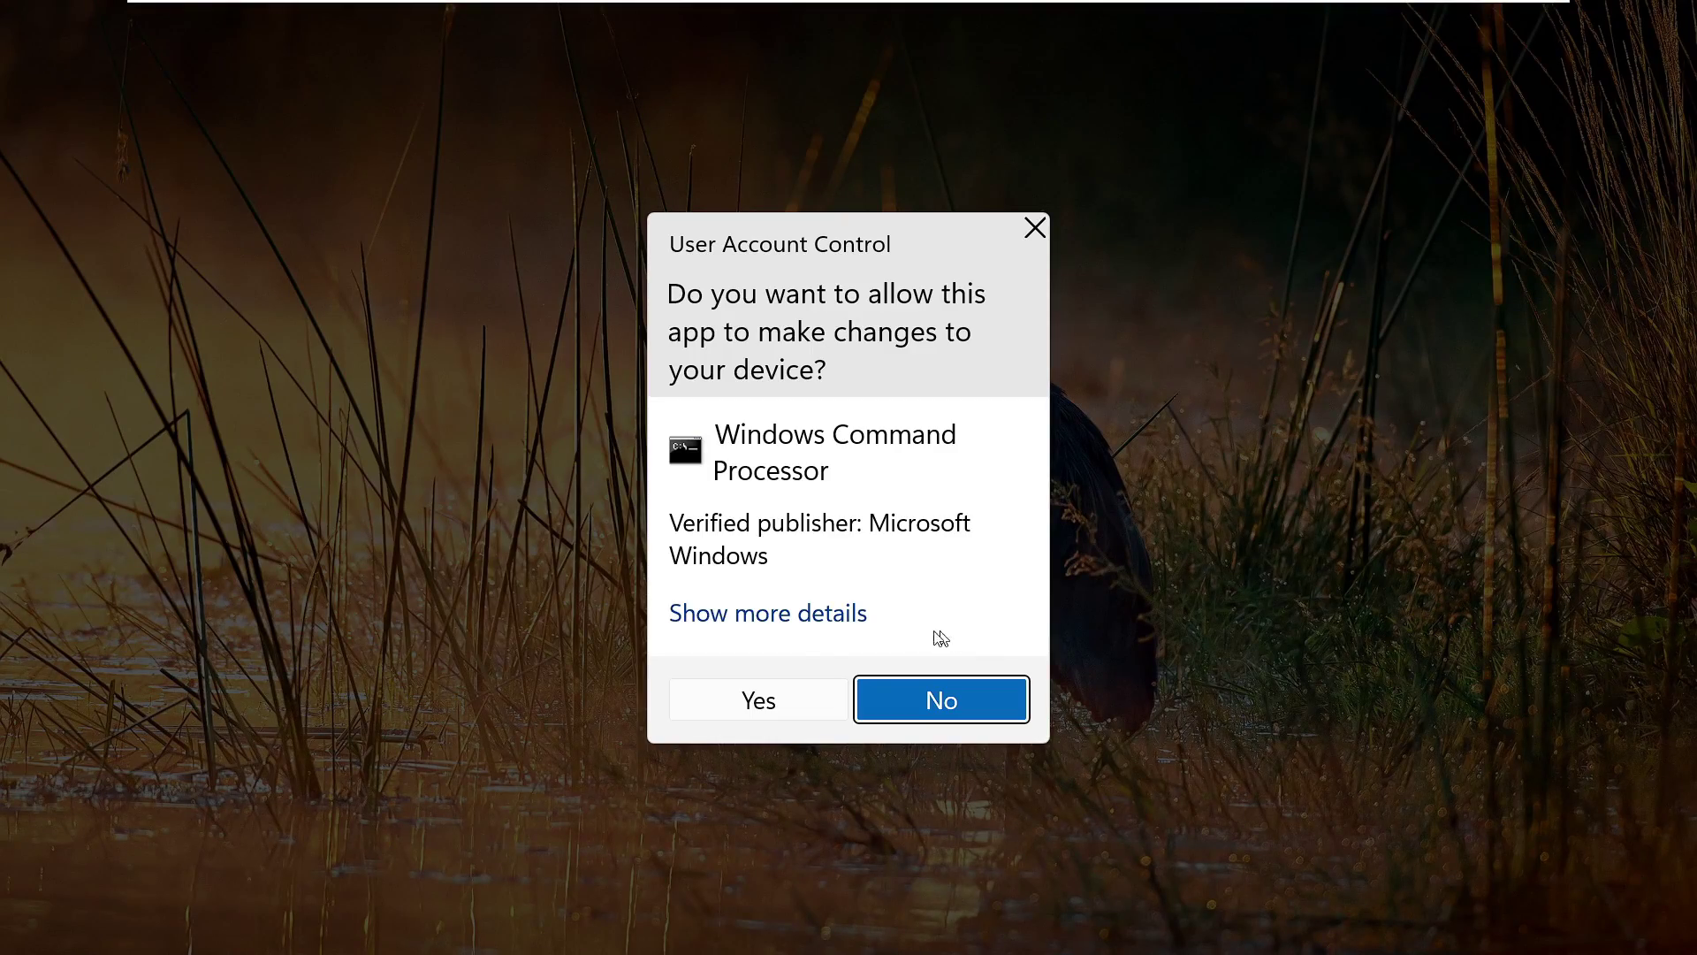
click(764, 698)
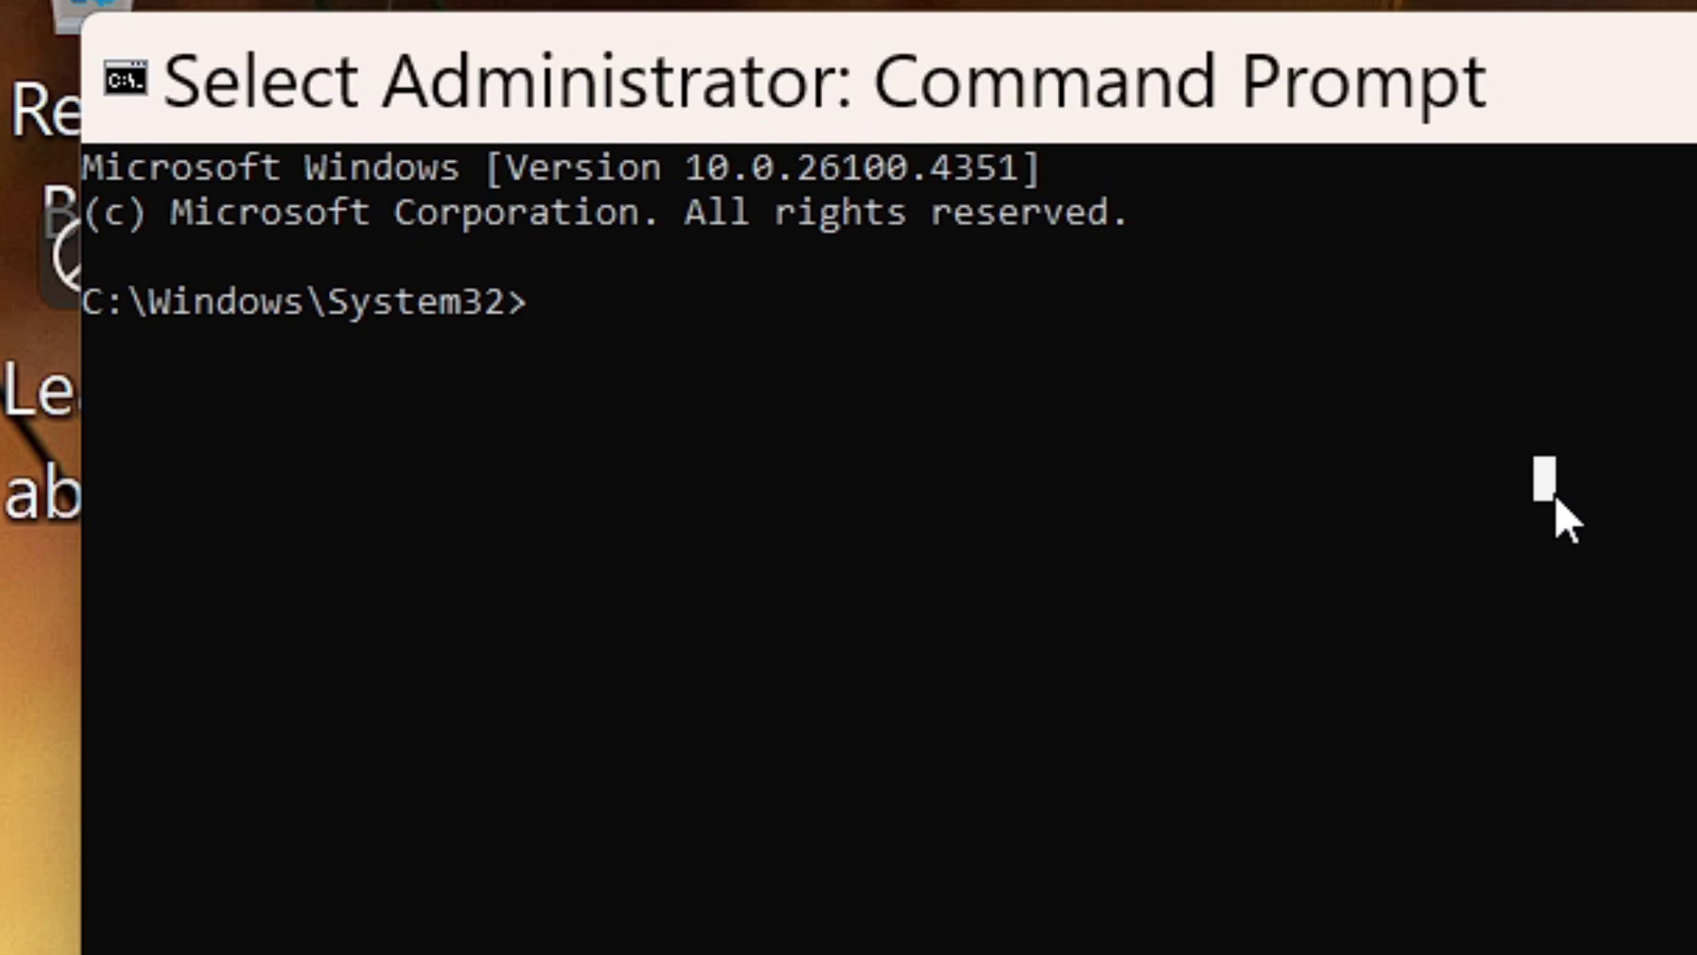
text(s)
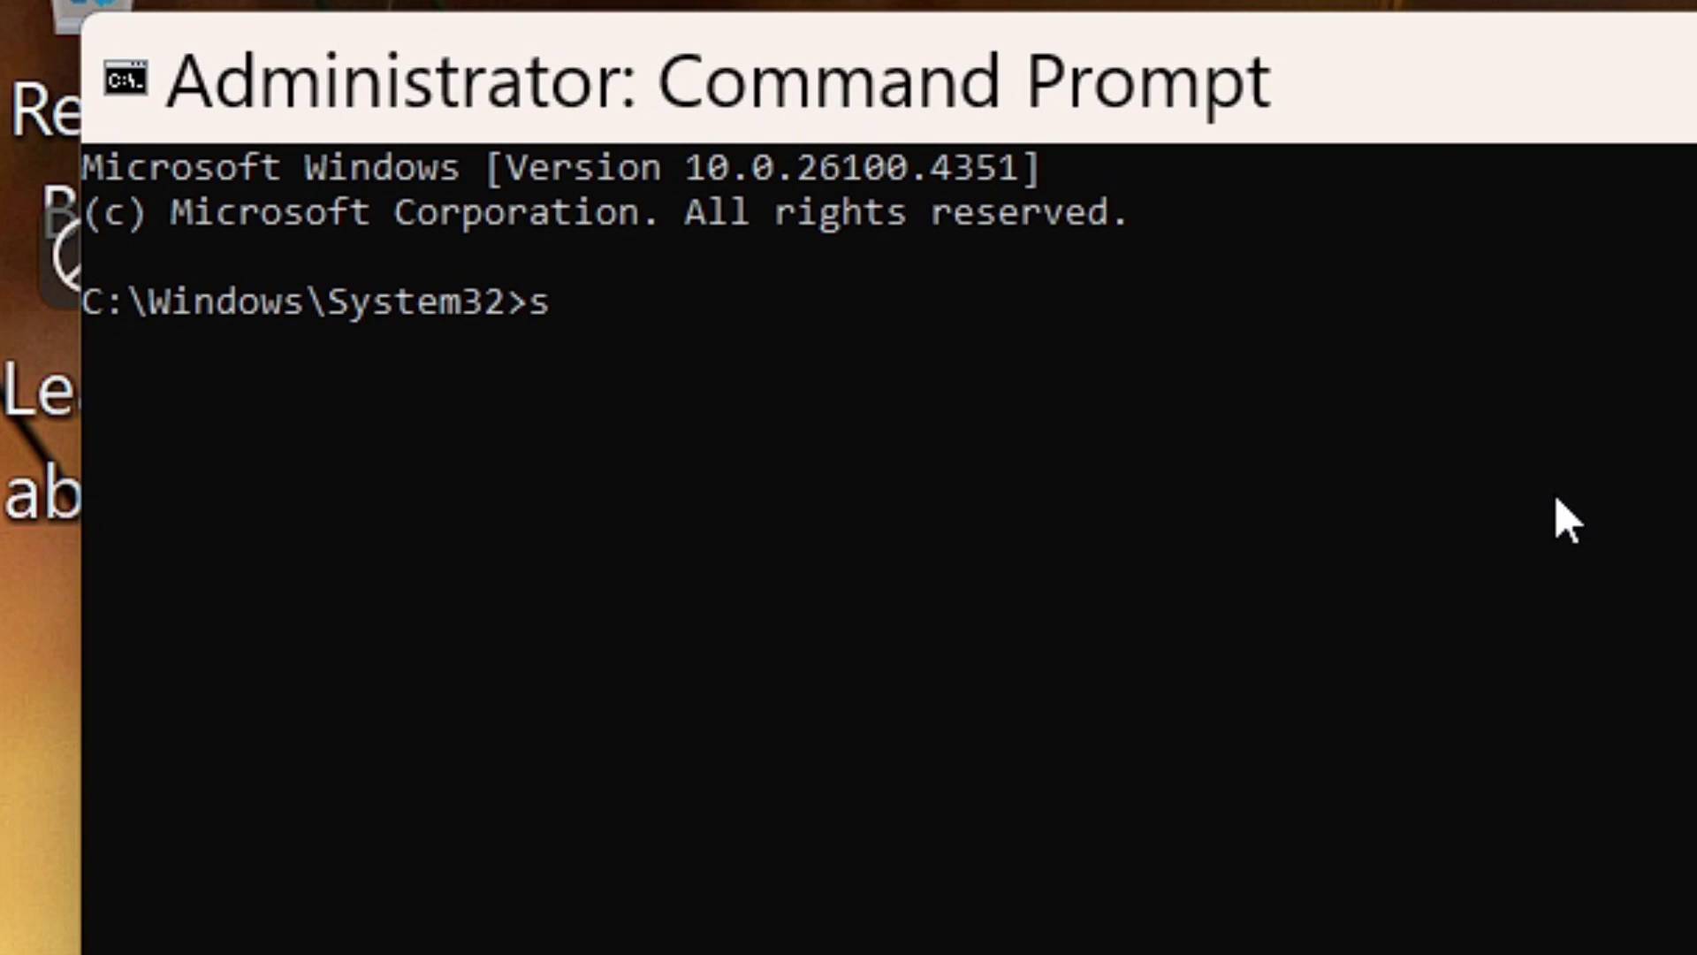
text(fc /scan)
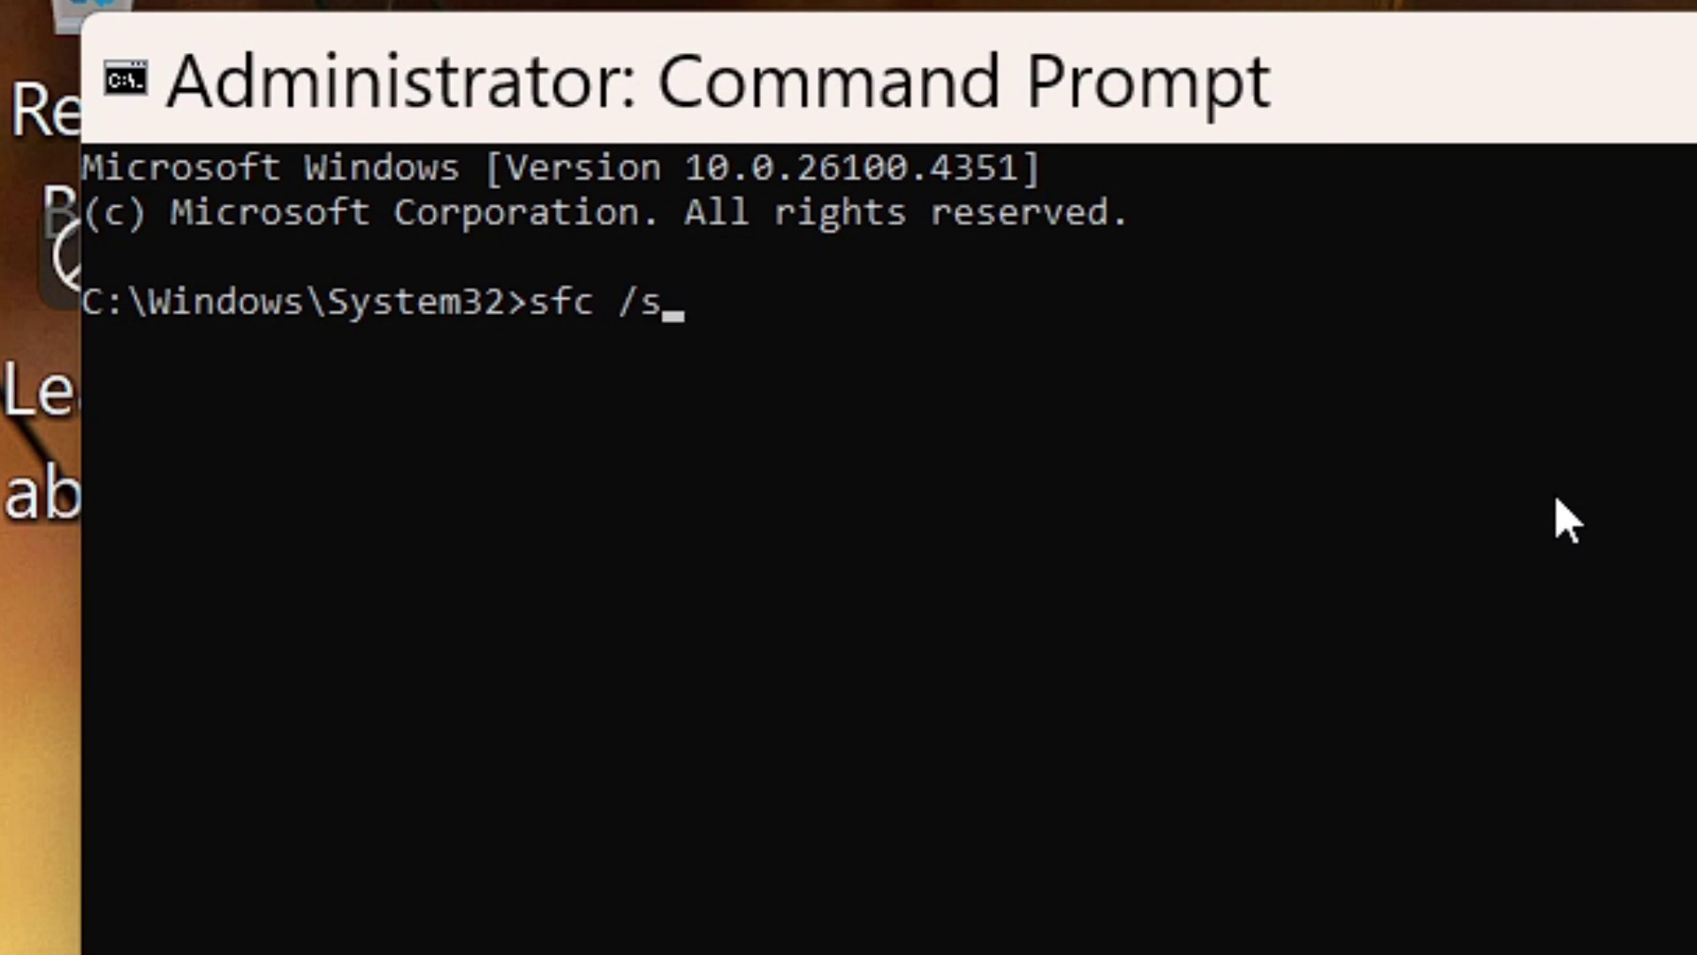
text(now)
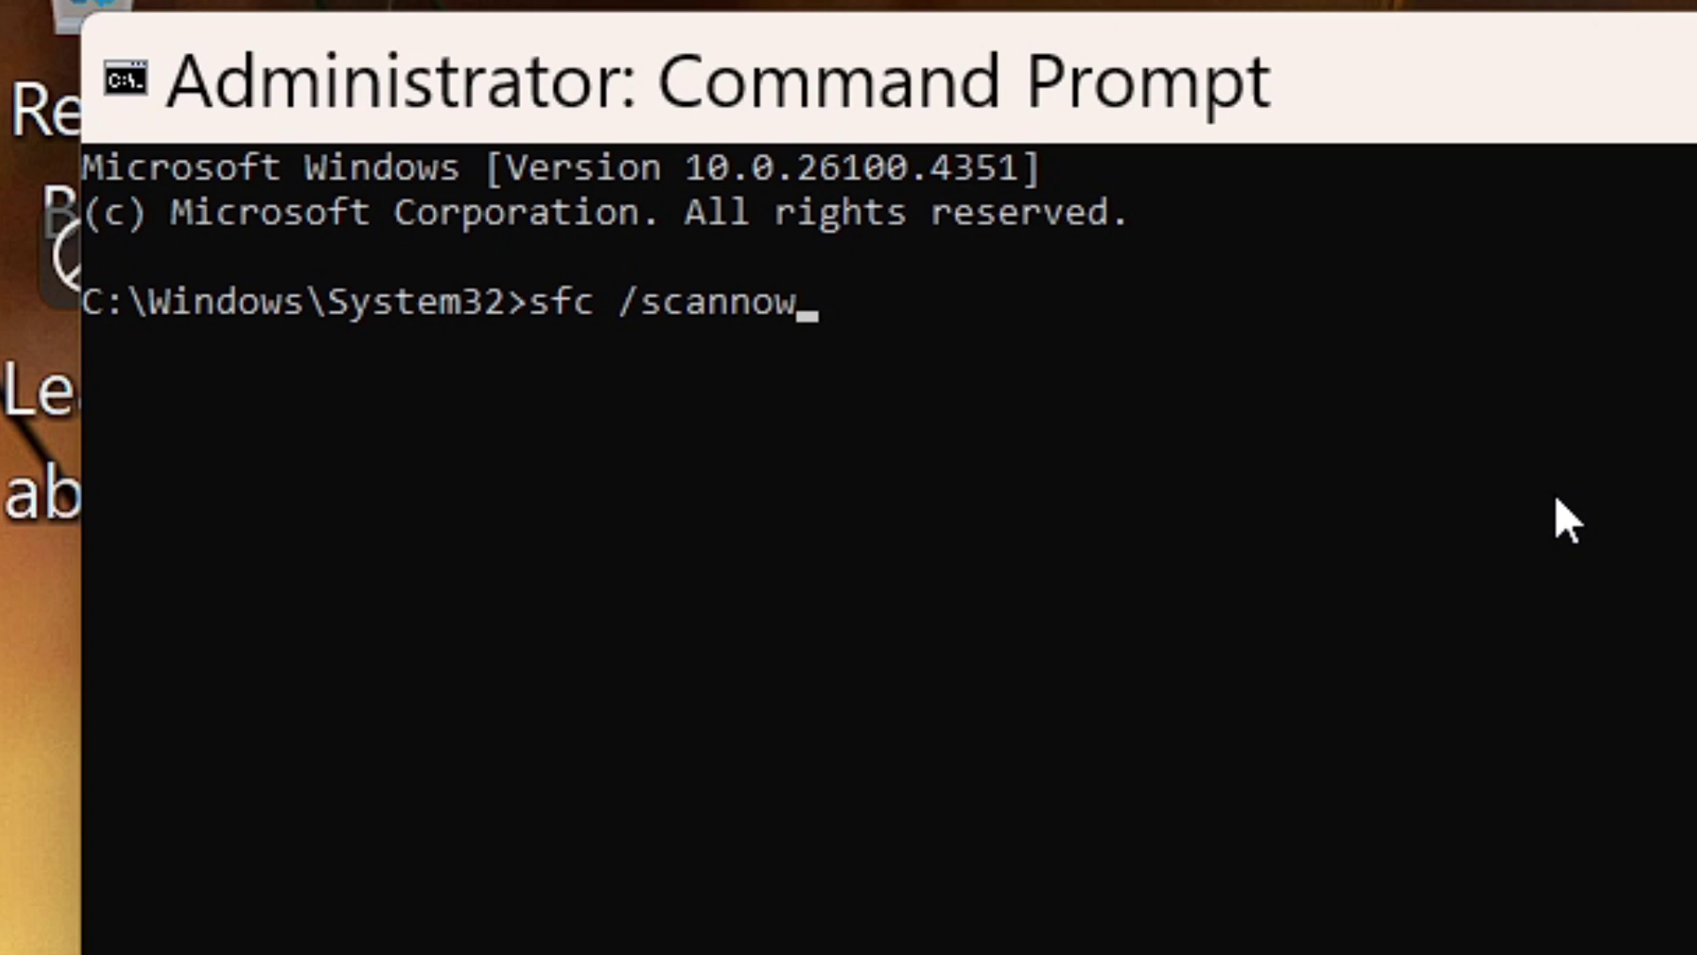
key(Return)
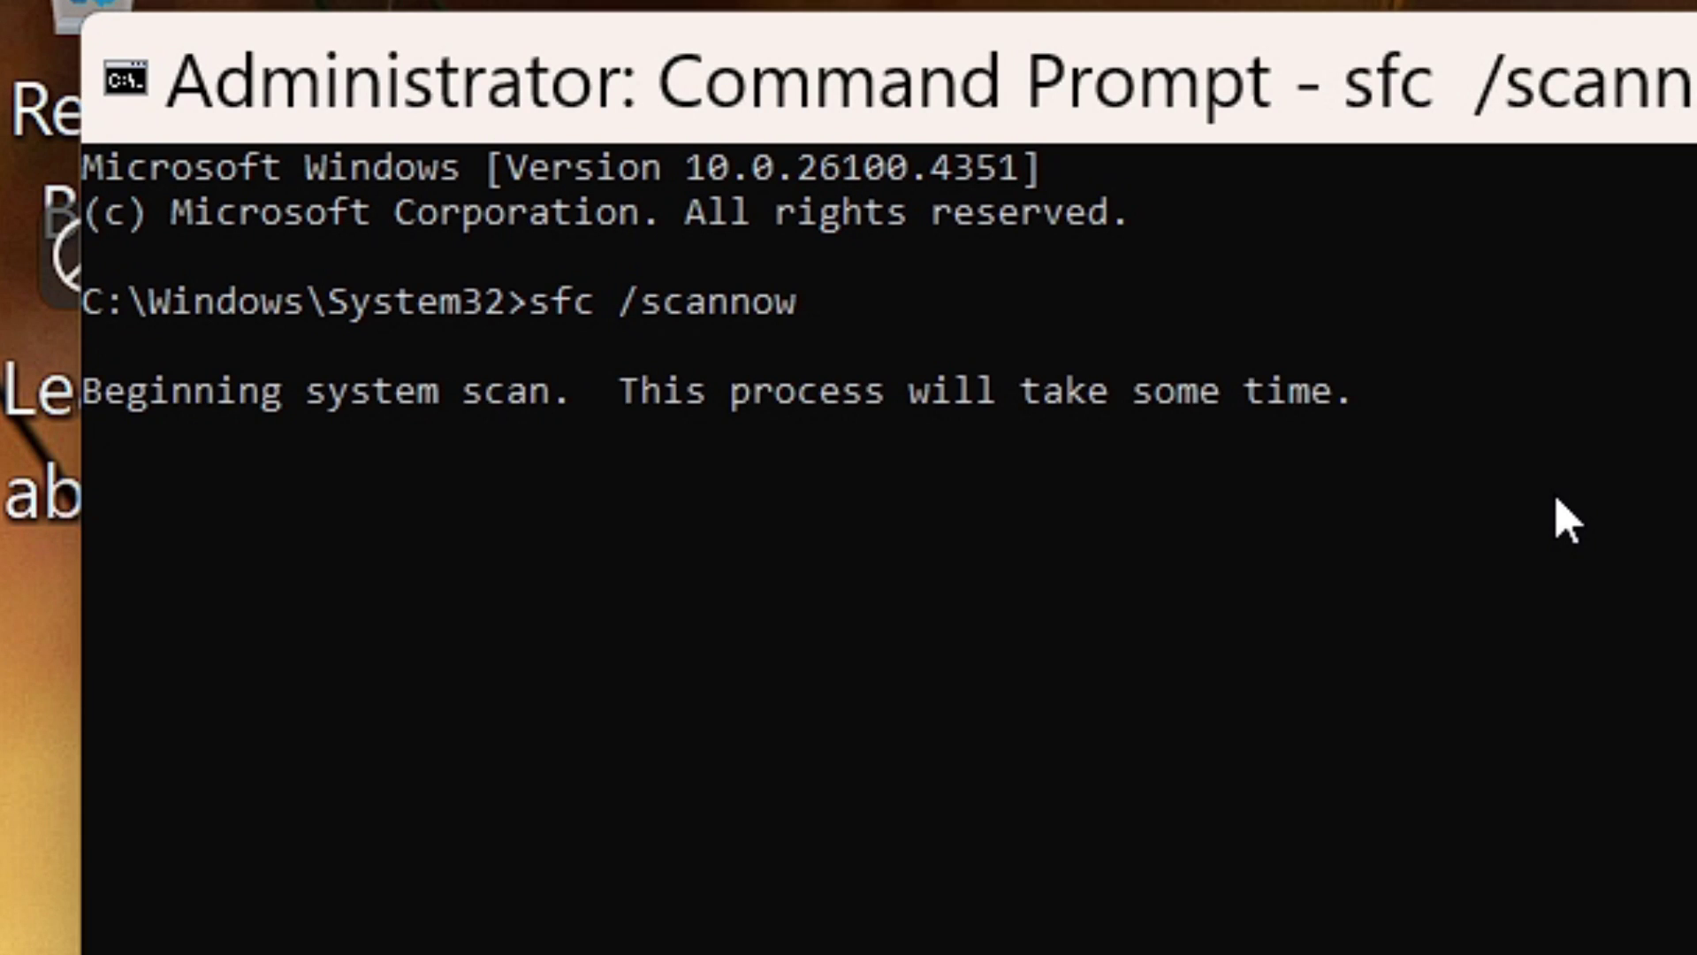